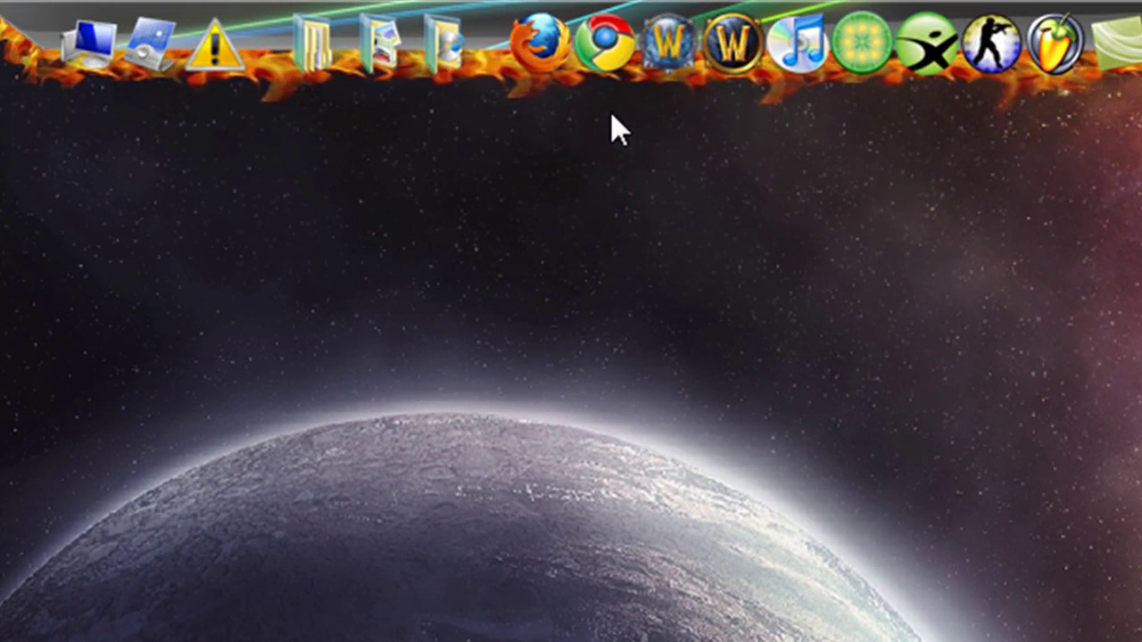
Launch Google Chrome from the desktop dock icon.
click(609, 55)
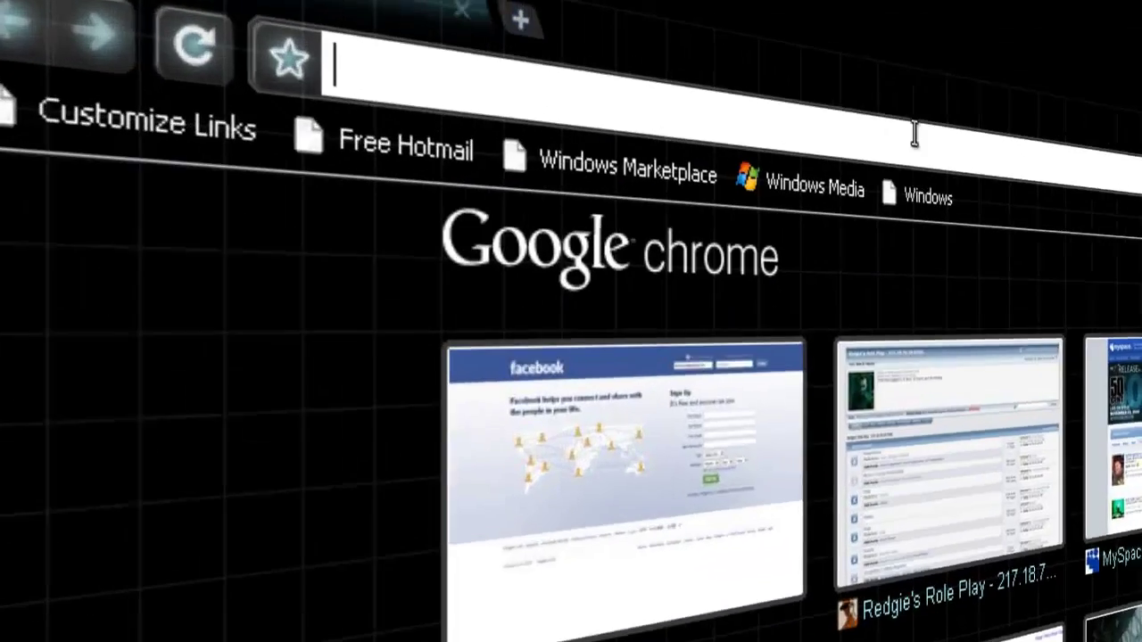
text(www.wowbe)
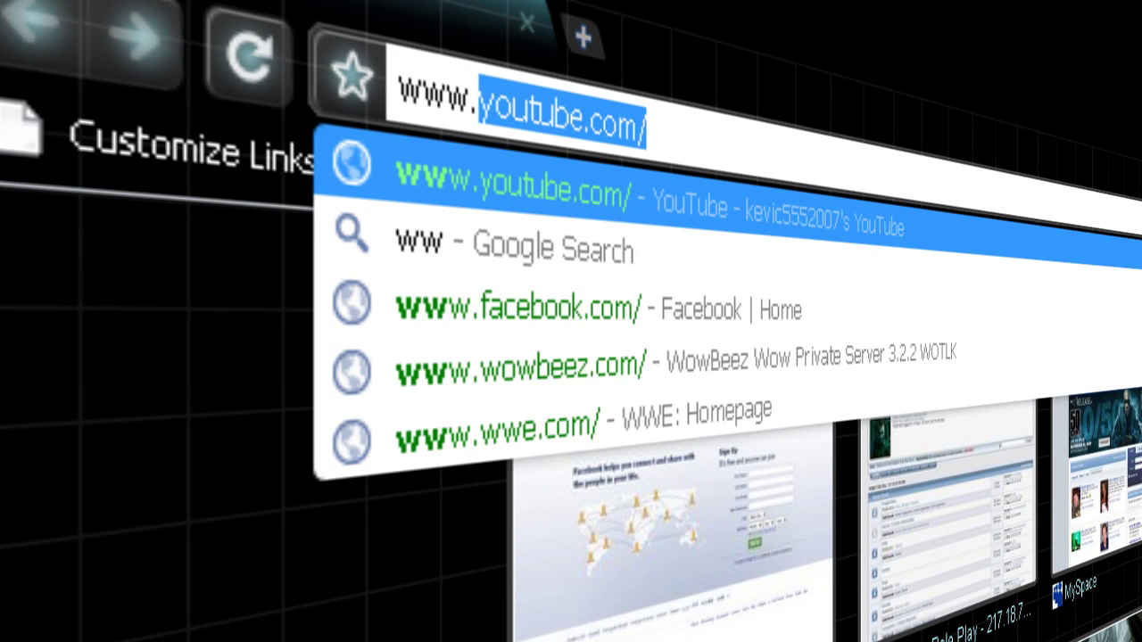
text(ez)
key(Return)
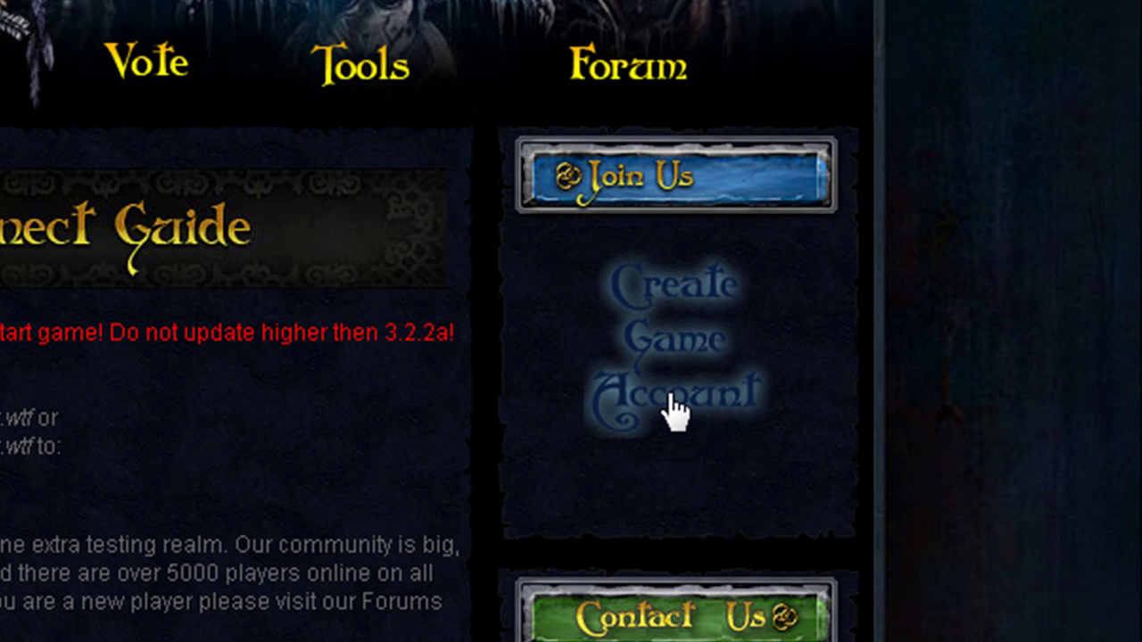
click(675, 412)
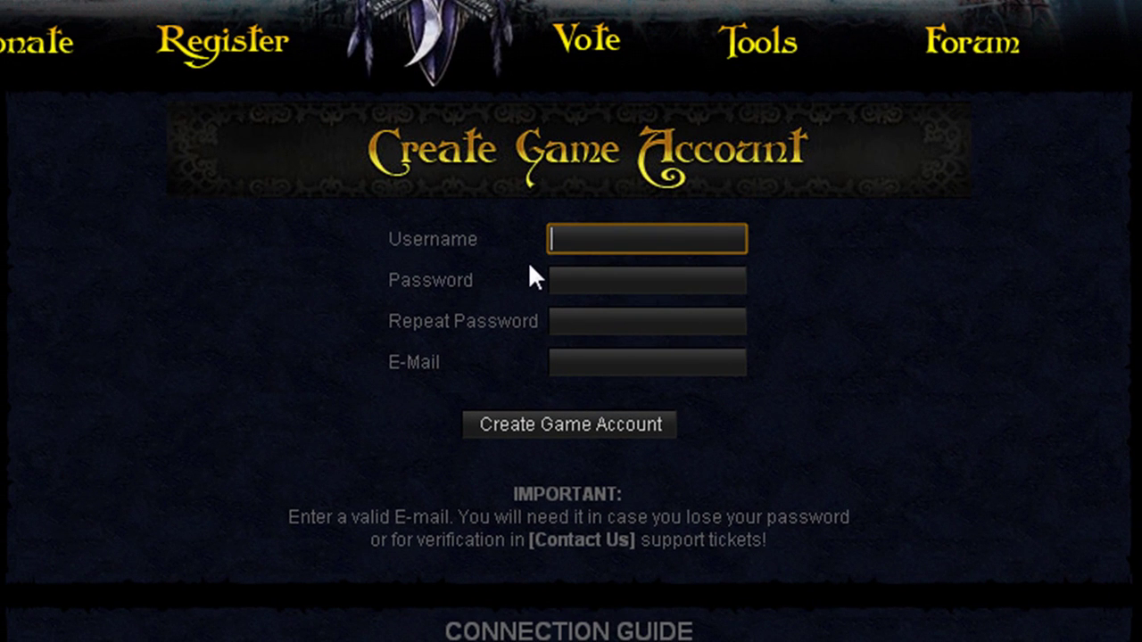
Fill in the account username, the password twice, and the e-mail address.
text(mya)
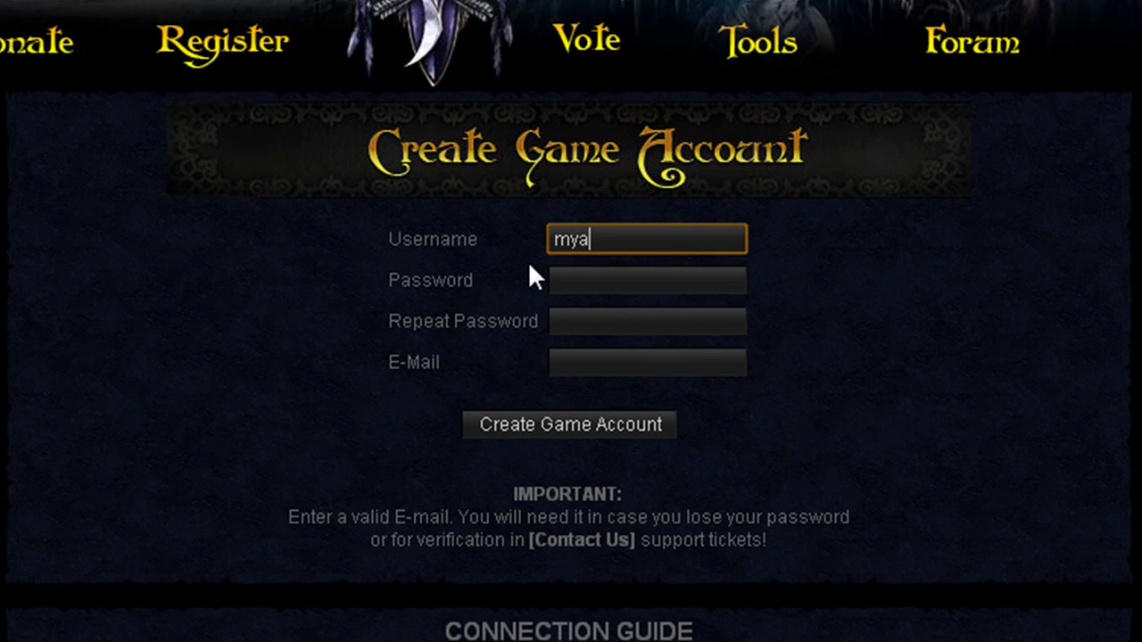
text(ccount555)
key(Tab)
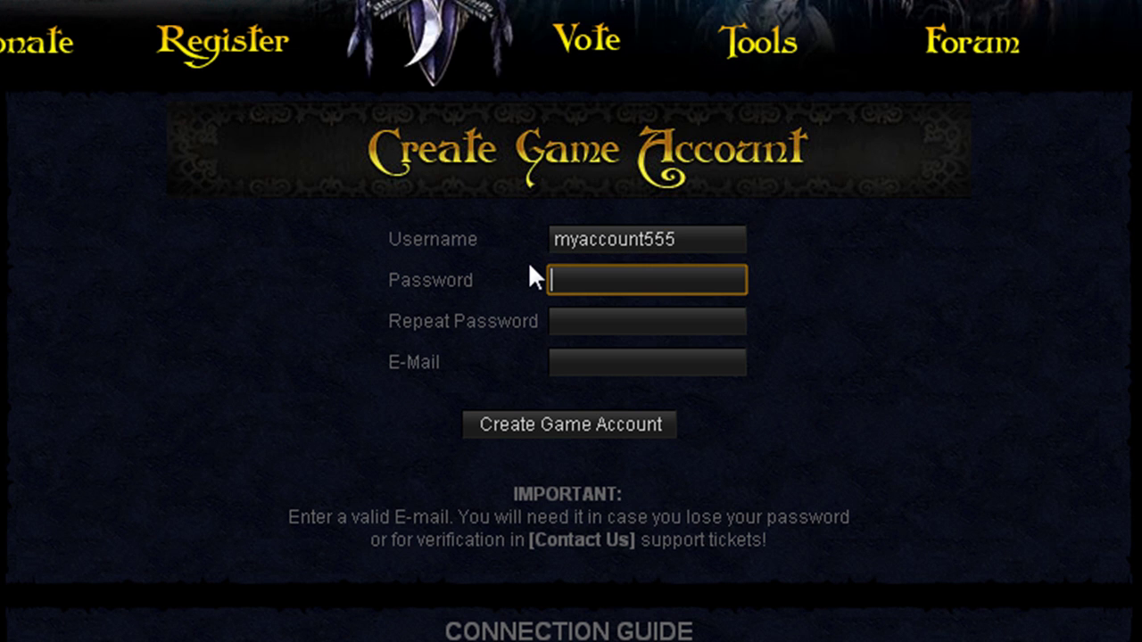
text(*********)
key(Tab)
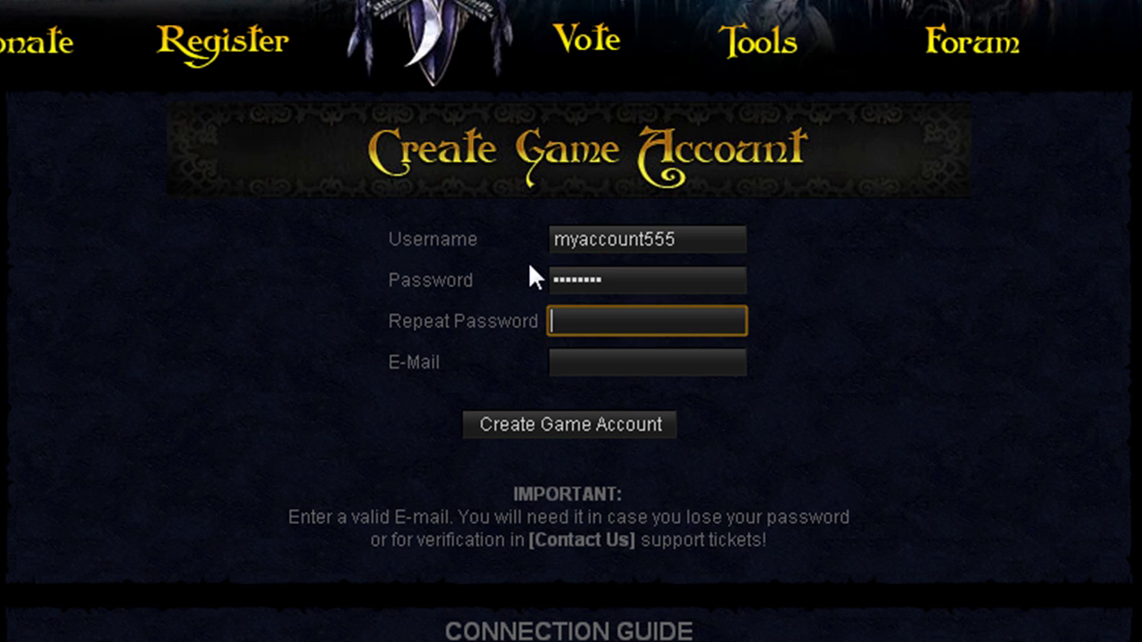
text(*********)
double_click(666, 318)
click(466, 238)
click(581, 368)
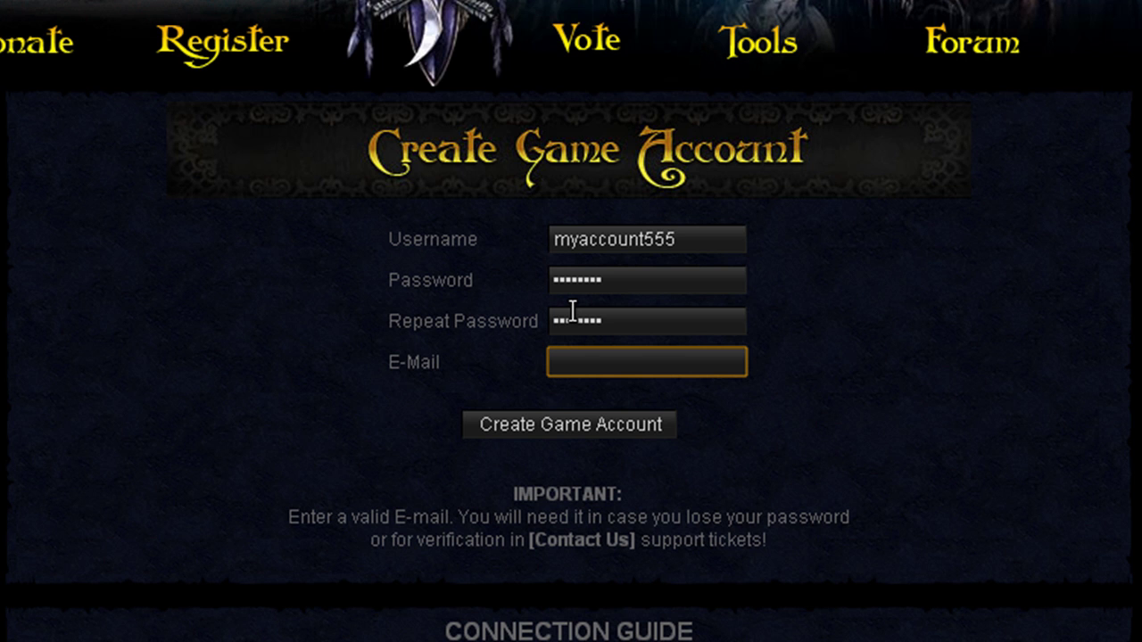
text(youre)
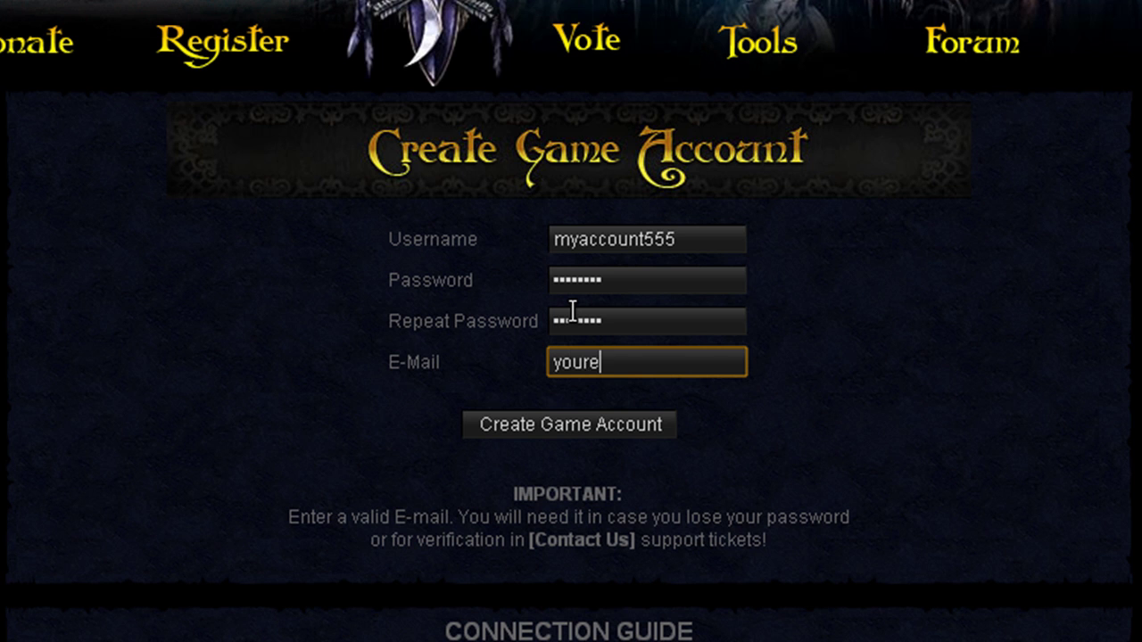
key(BackSpace)
text(emailhere@he)
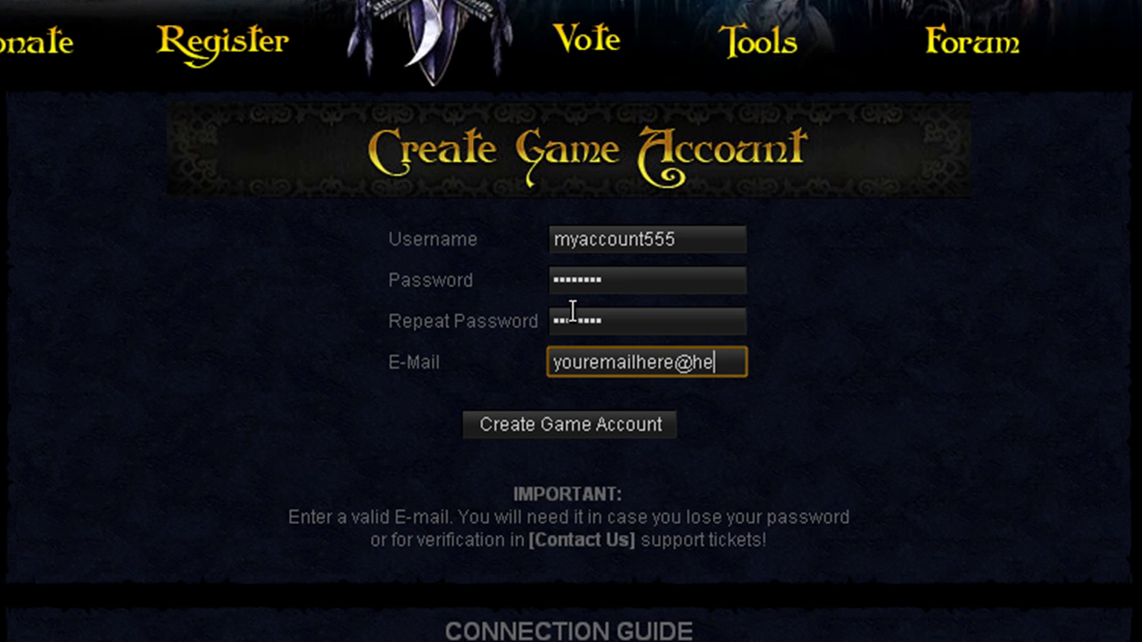
text(re.com)
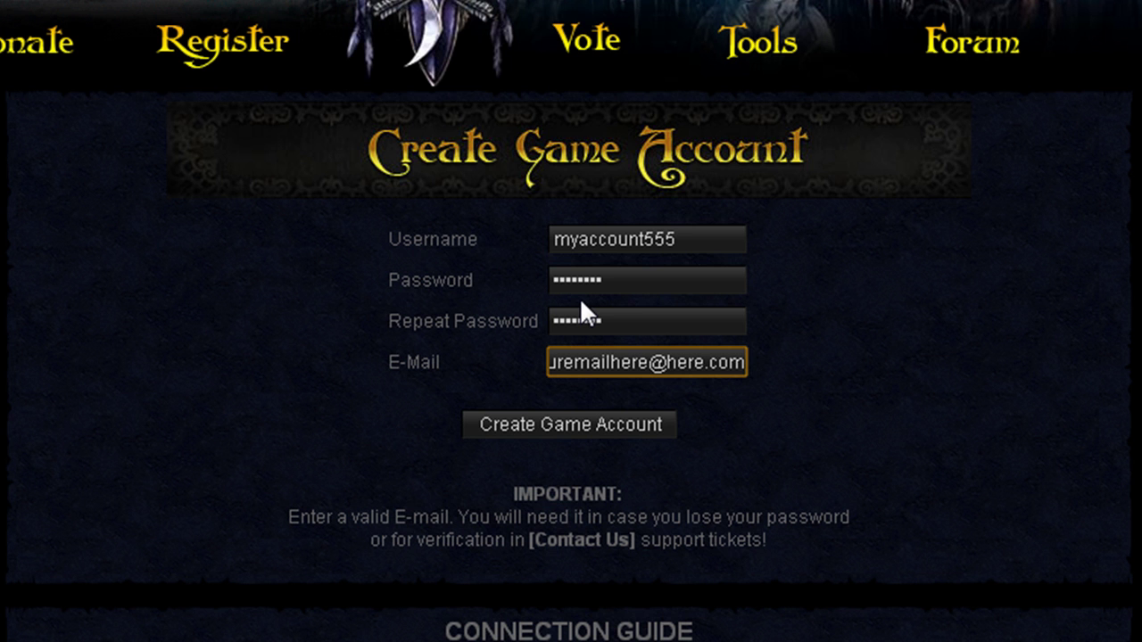
Highlight the E-Mail row and the 'successfully created' confirmation message, then clear the highlight.
drag(485, 401, 502, 423)
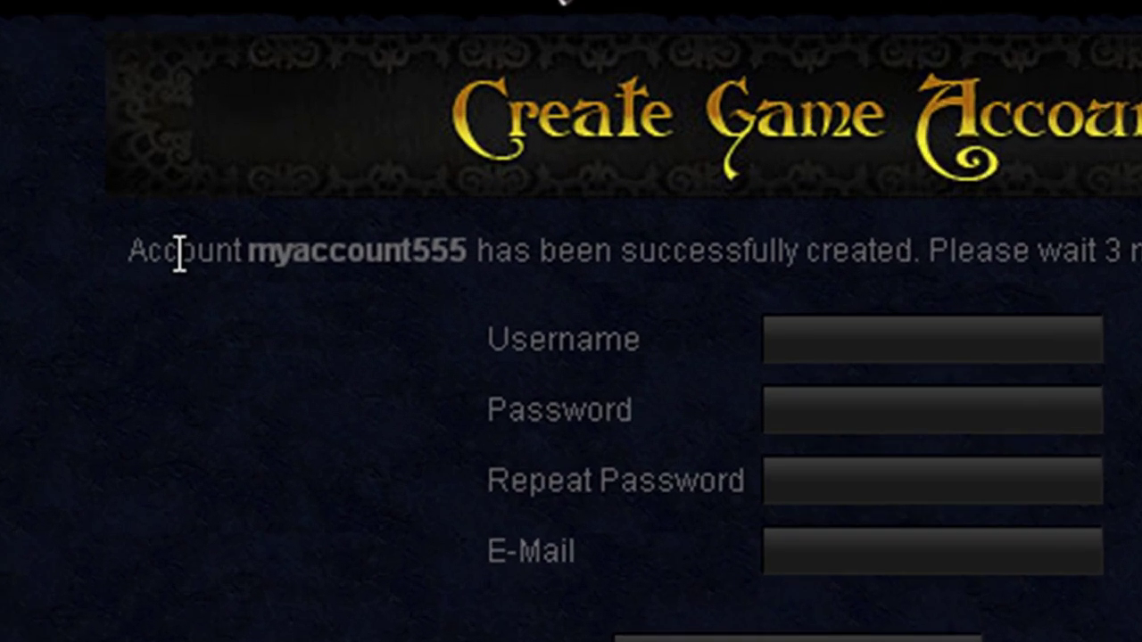
drag(178, 229, 392, 235)
drag(567, 287, 1141, 288)
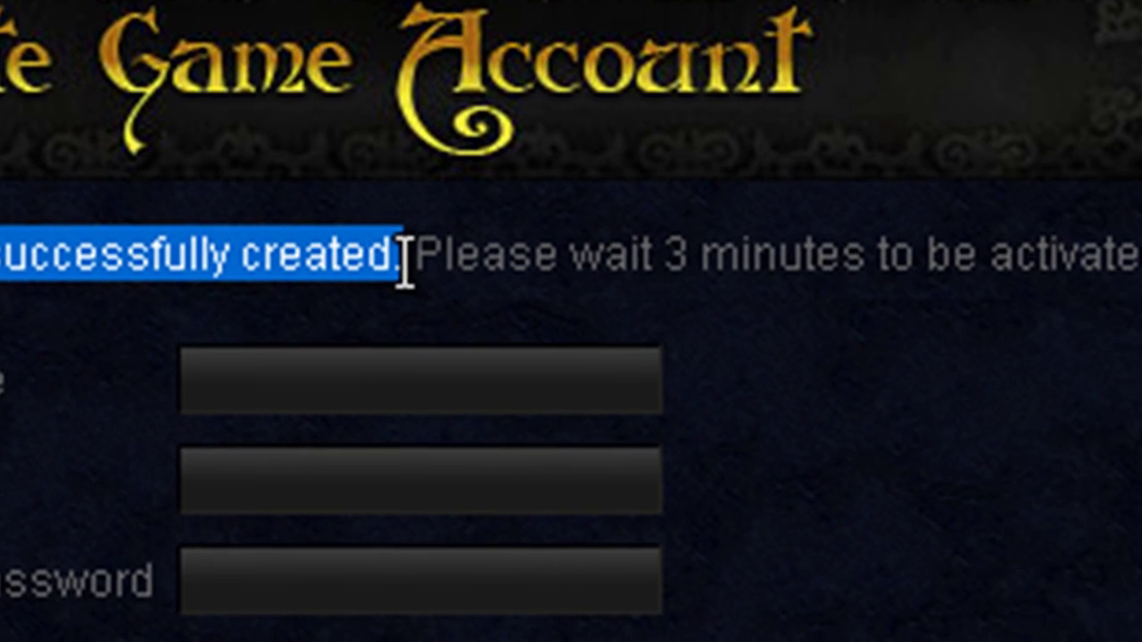
click(978, 253)
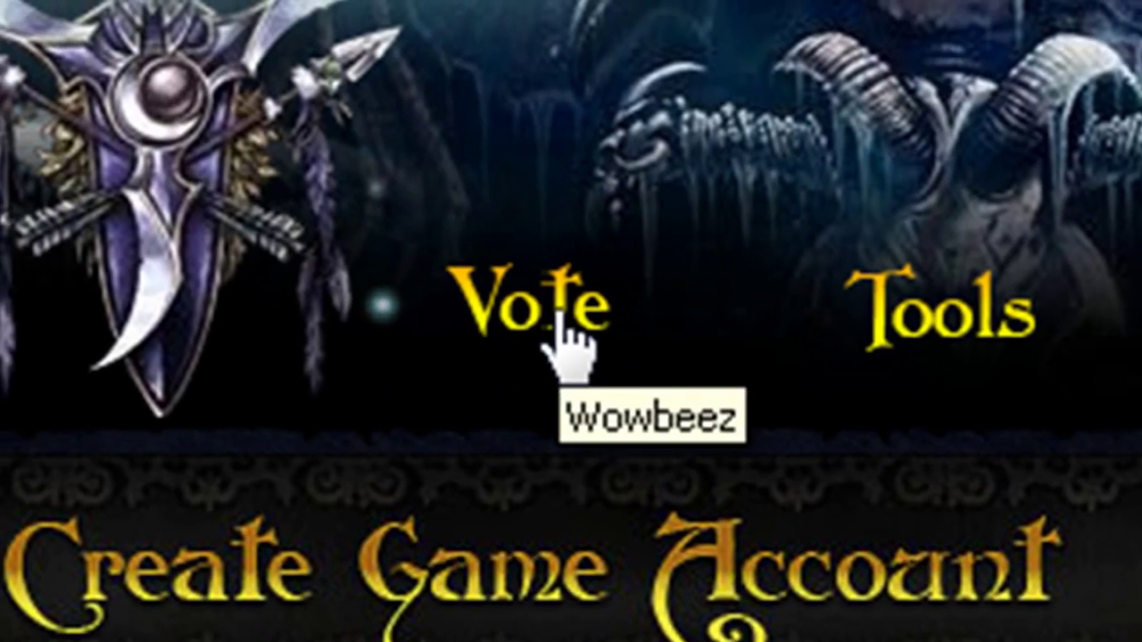
click(555, 314)
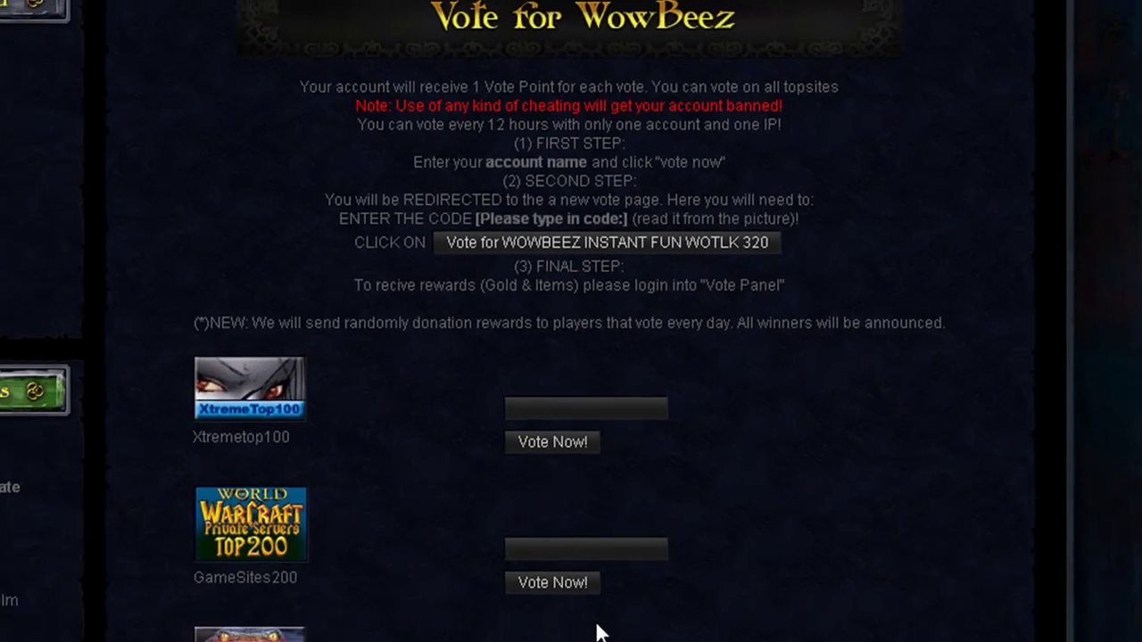
Scroll down the Vote page and put the cursor in the first vote account field.
scroll(598, 633, down, 2)
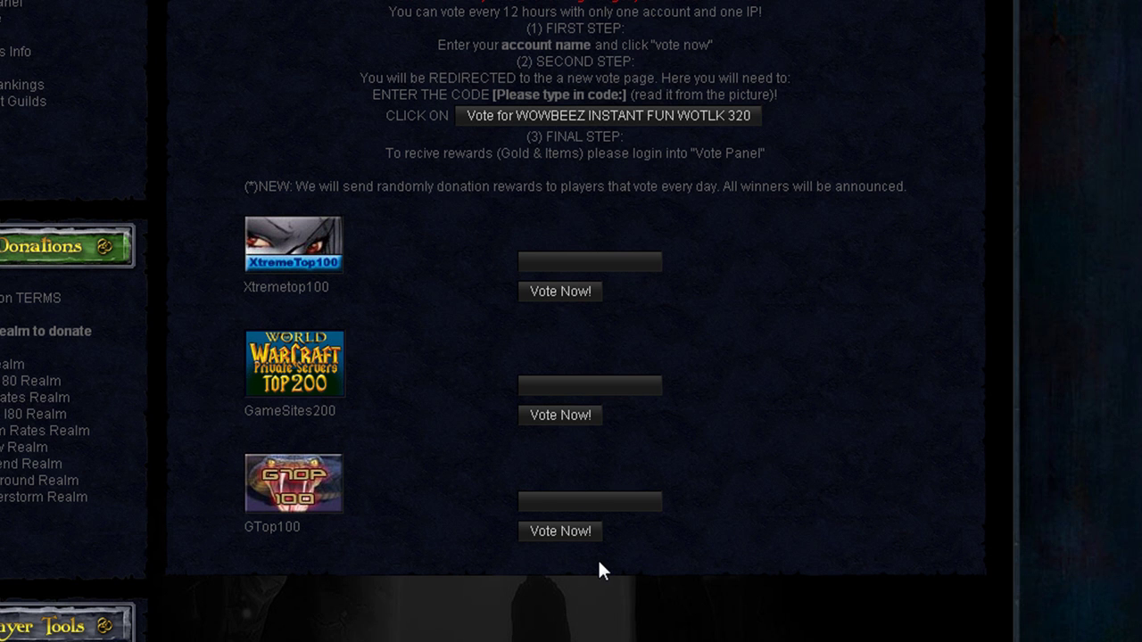
click(582, 259)
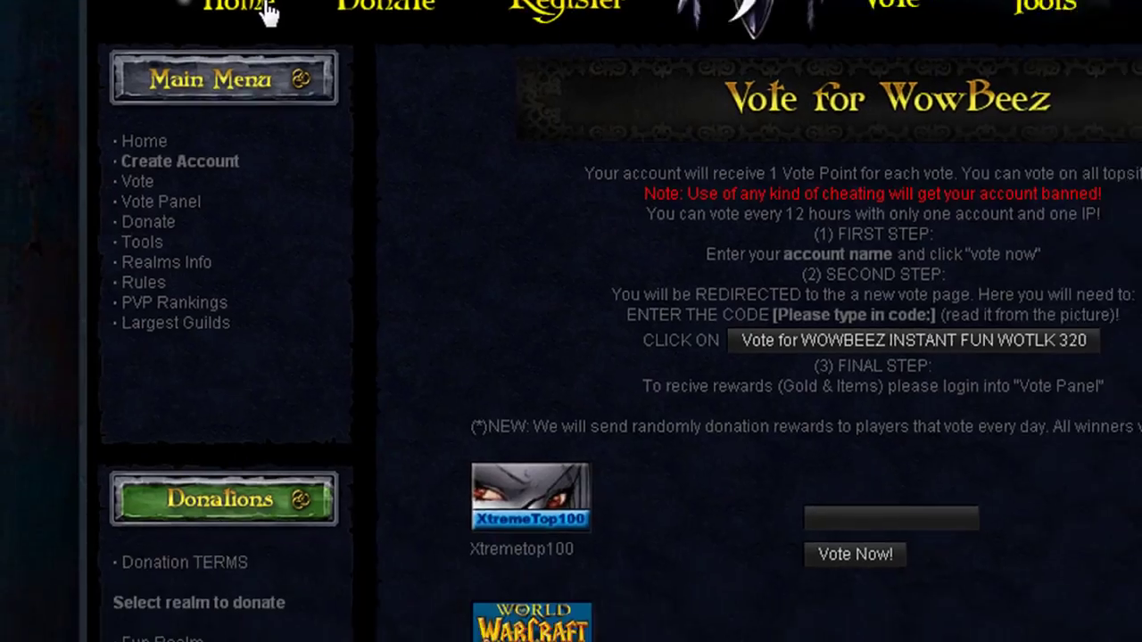
Return to the home page and highlight the Wowbeez Downloads PC and MAC client links.
click(268, 12)
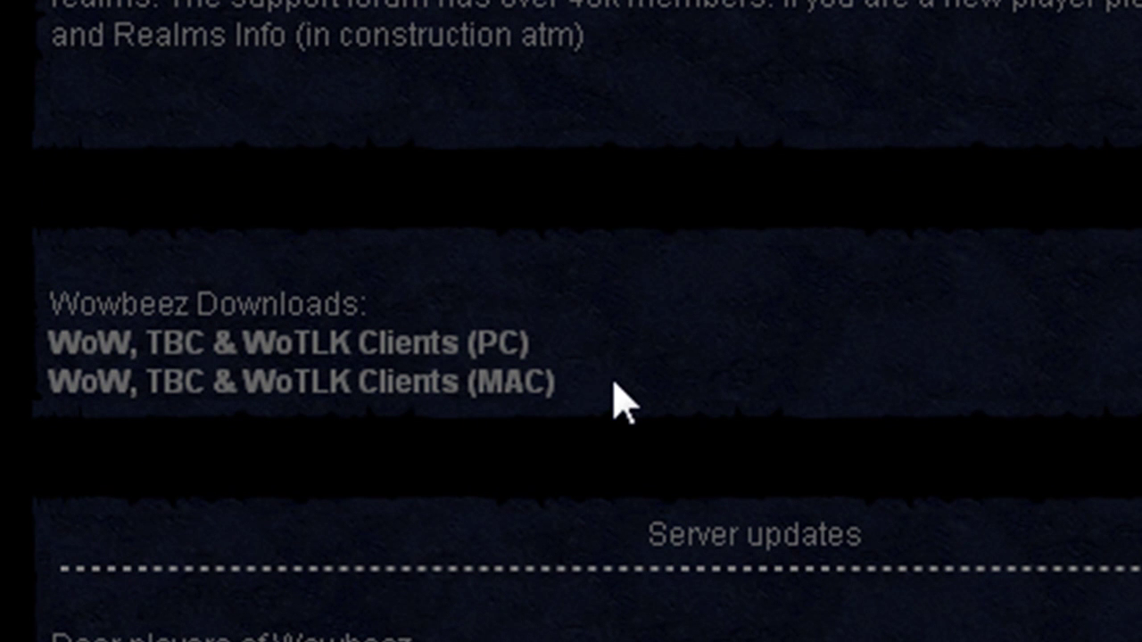
drag(616, 402, 38, 283)
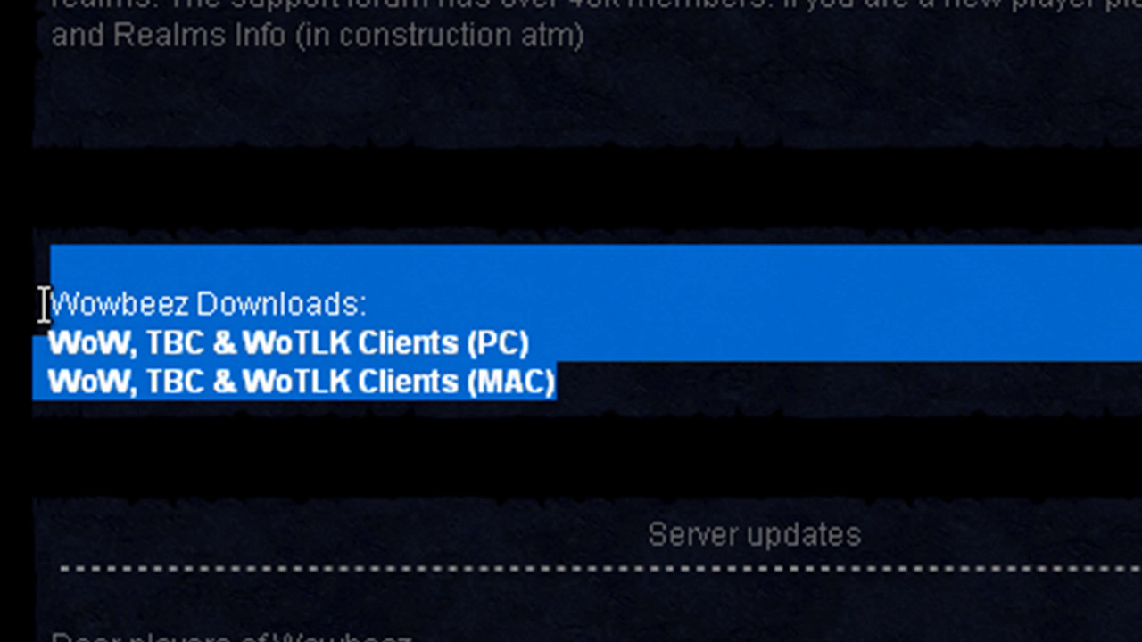
drag(43, 306, 381, 304)
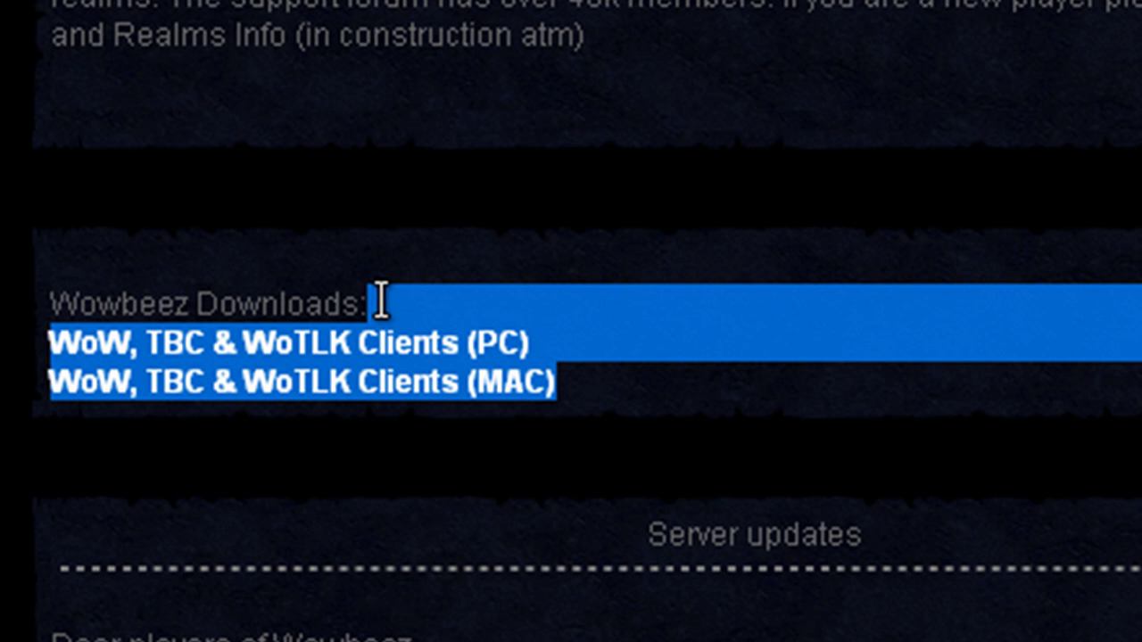
click(384, 319)
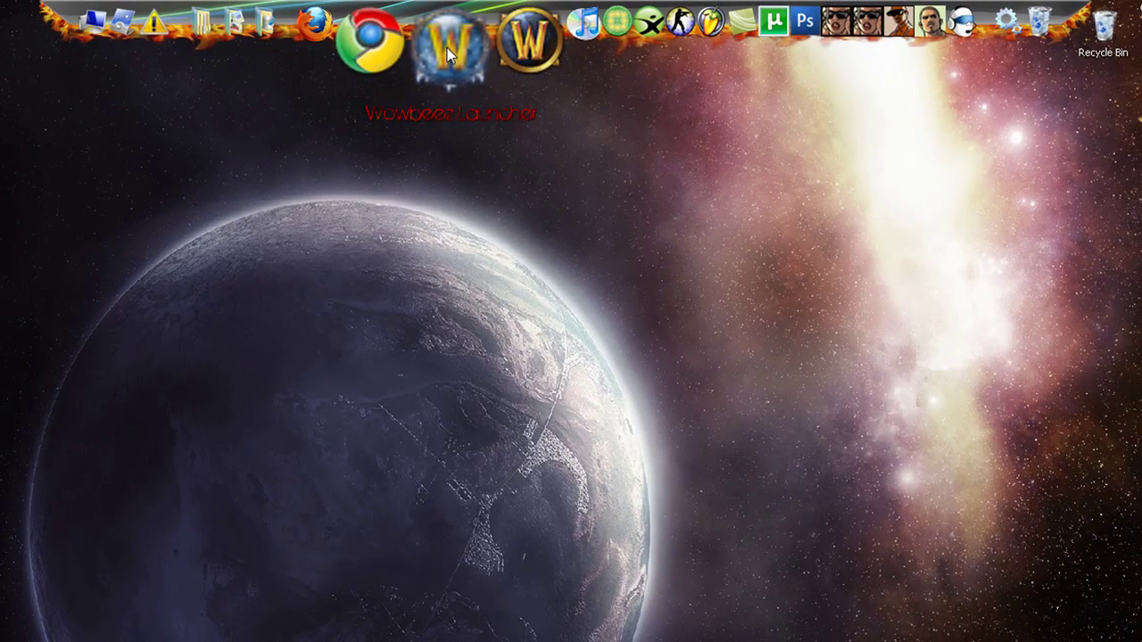
Start the Wowbeez Launcher from its desktop dock icon.
click(451, 59)
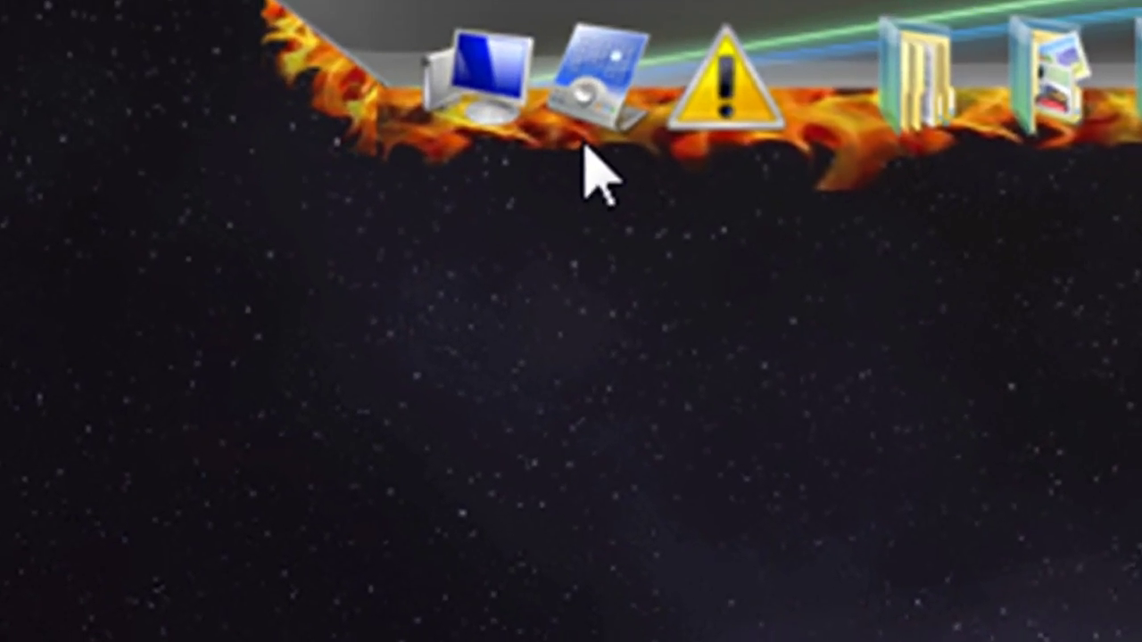
Navigate from My Computer through C:\Program Files\xerox into the World of Warcraft folder.
double_click(468, 143)
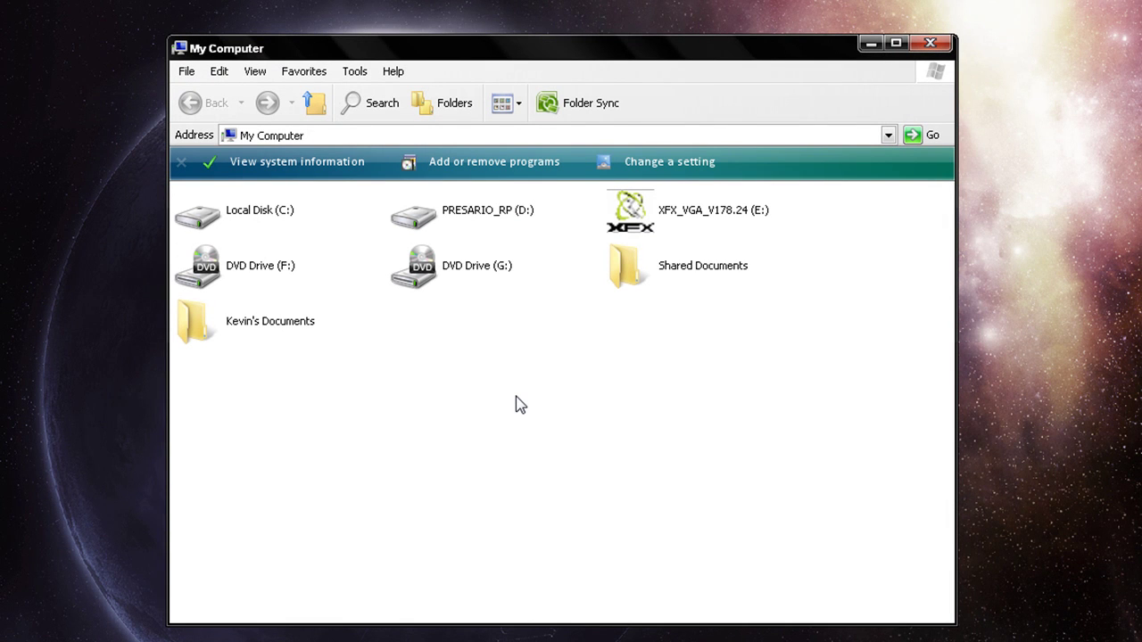
key(Down)
key(Return)
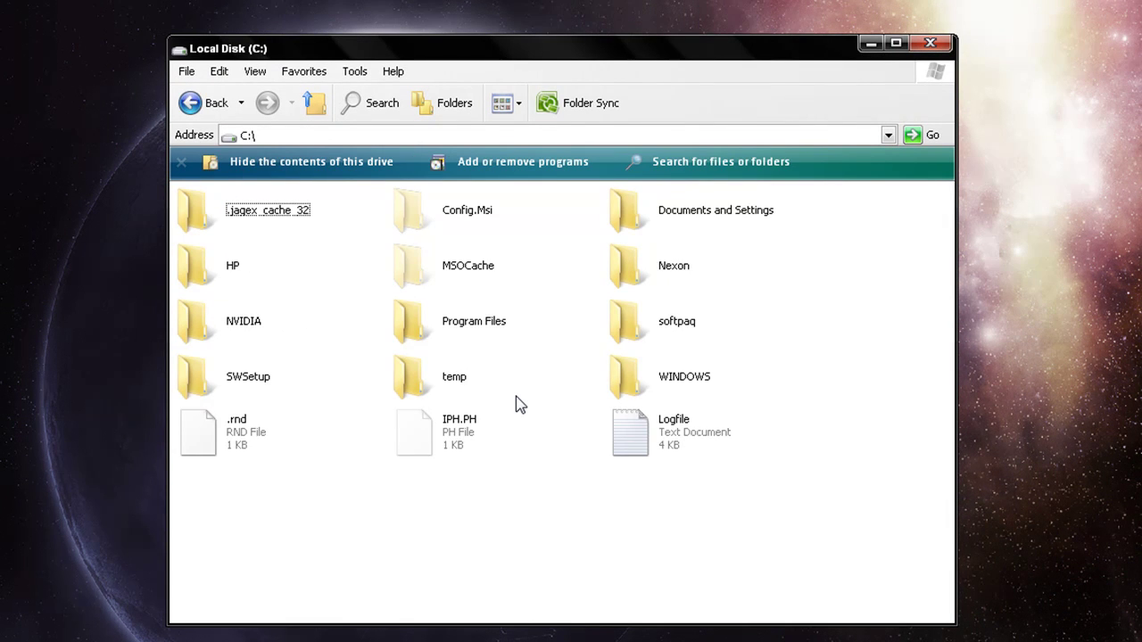
key(BackSpace)
key(Down)
key(Return)
key(p)
key(Return)
key(x)
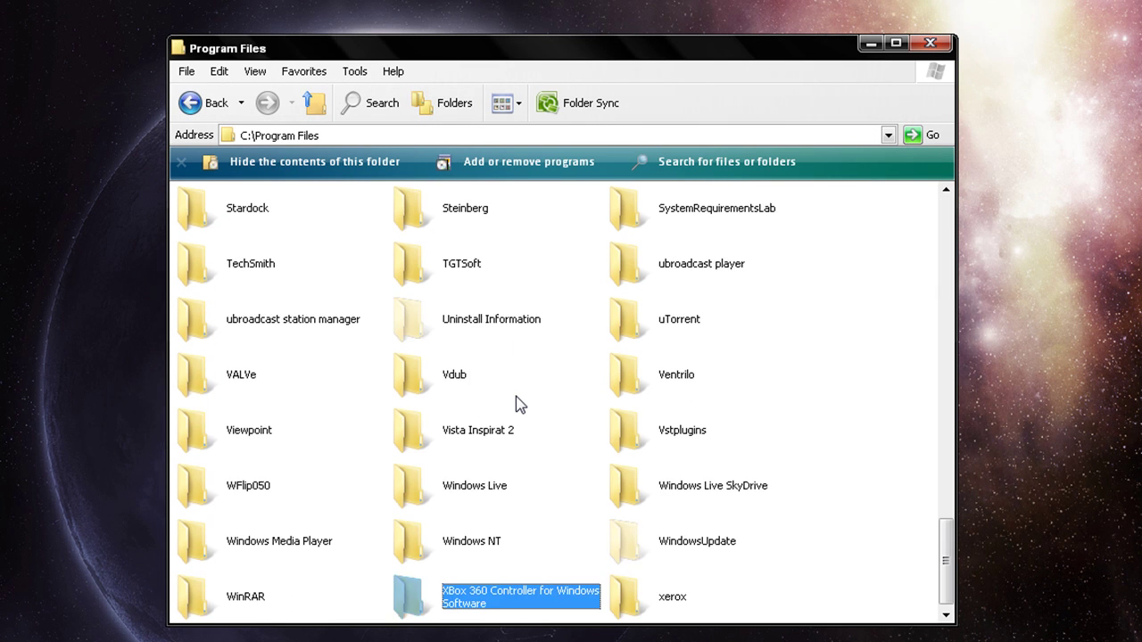
key(Return)
key(End)
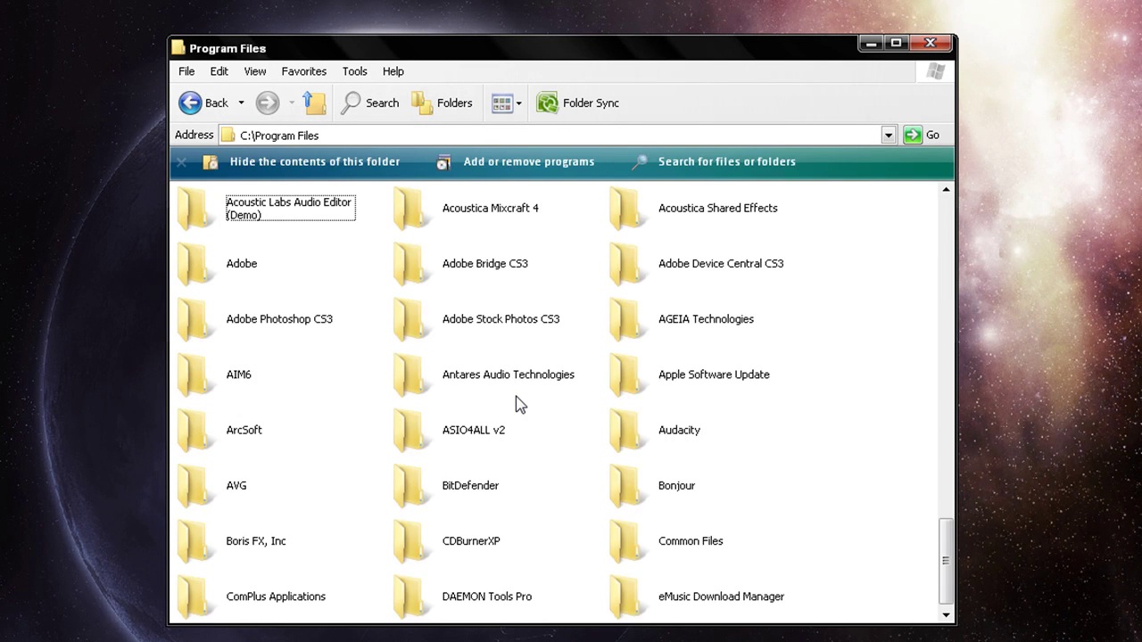
key(Return)
key(End)
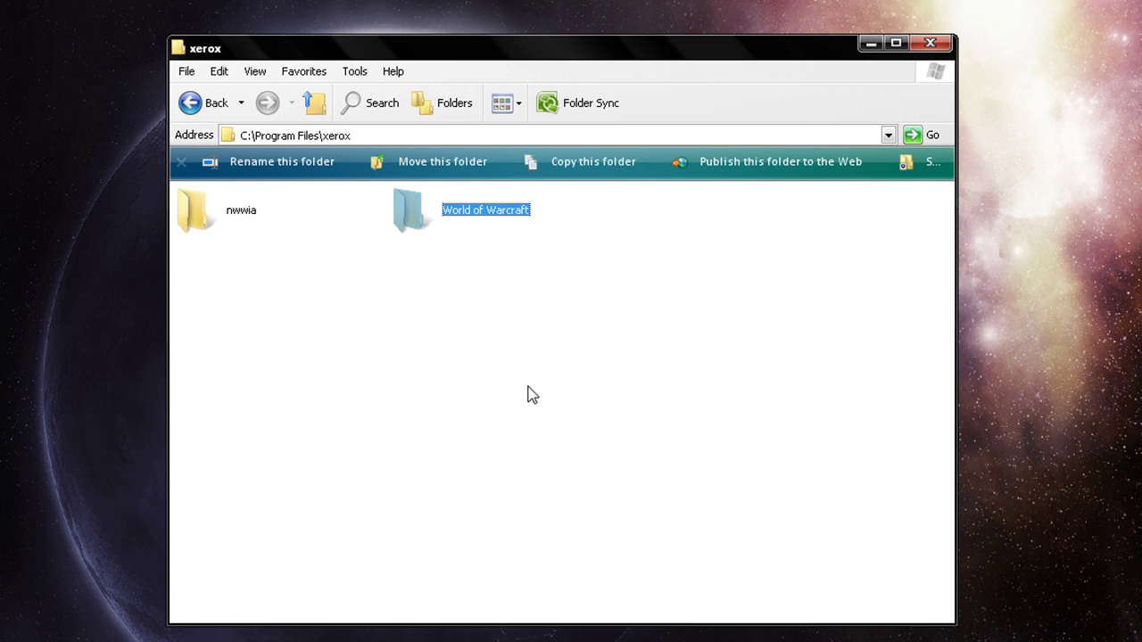
key(Return)
Open Data\enUS and bring up the actions for the realmlist file.
click(401, 214)
key(Return)
mouse_move(239, 224)
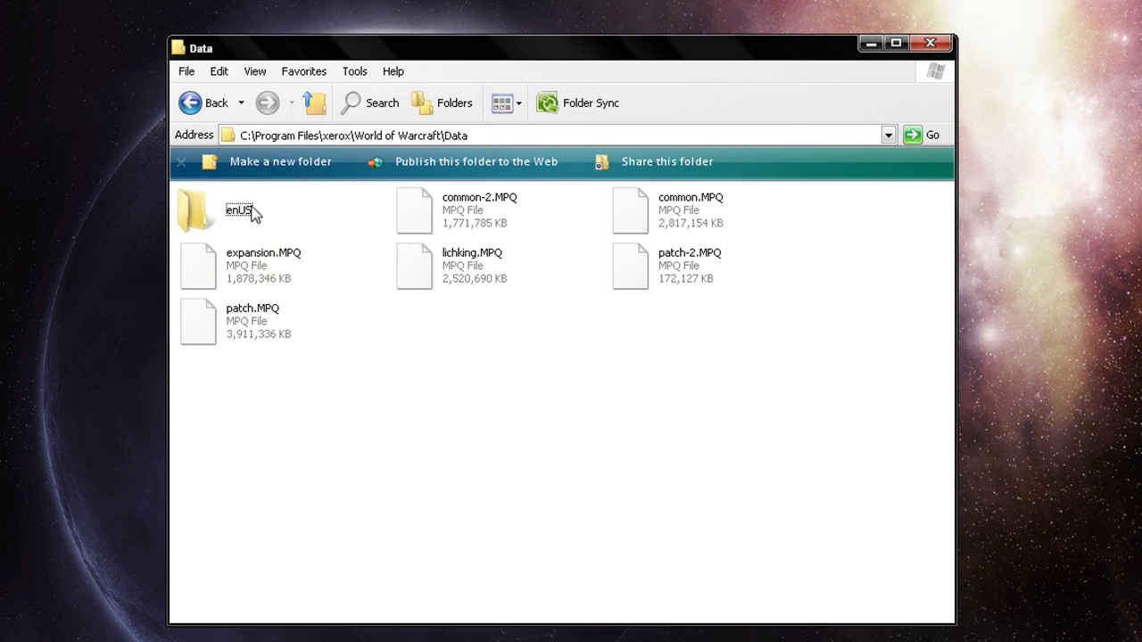
double_click(248, 210)
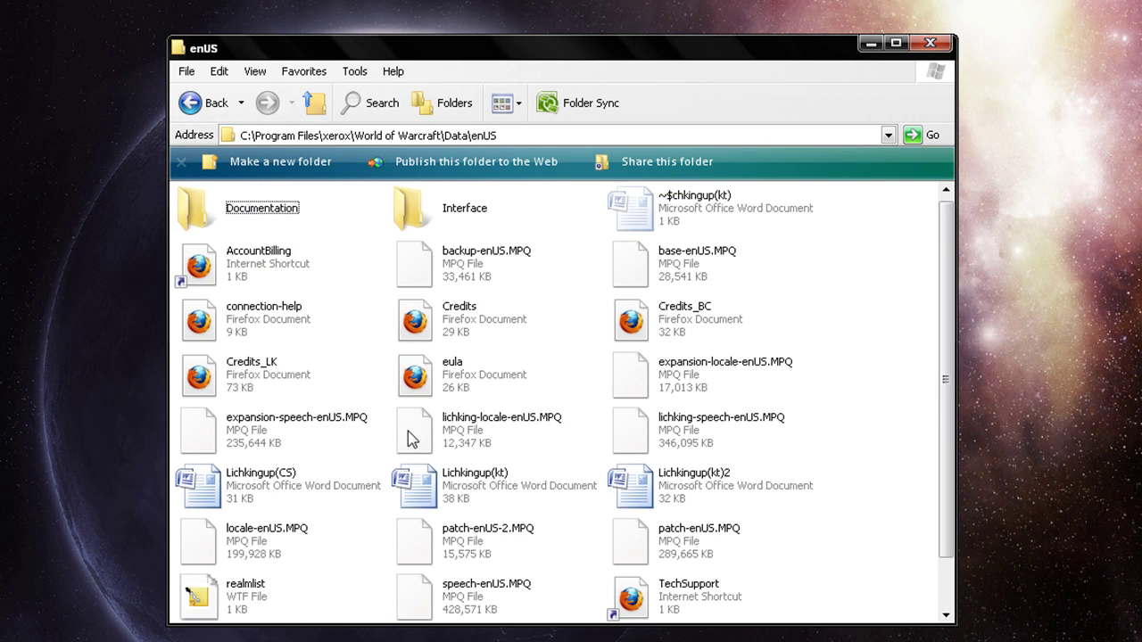
scroll(312, 476, down, 1)
mouse_move(261, 546)
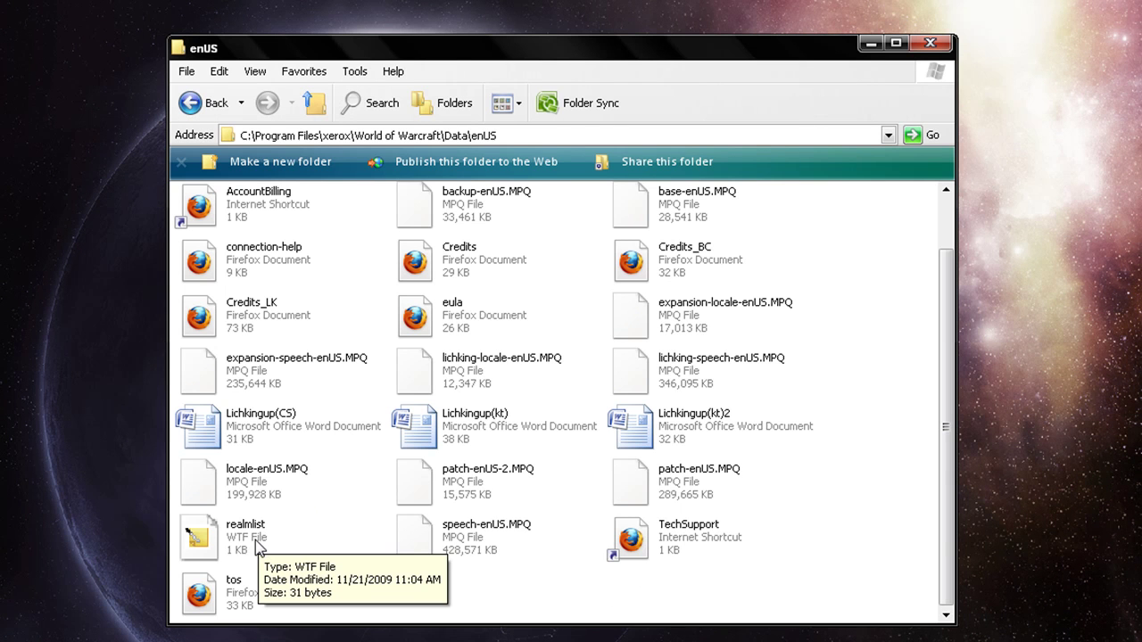
right_click(260, 546)
Open realmlist.wtf with Notepad via Open With > Choose Program.
mouse_move(409, 295)
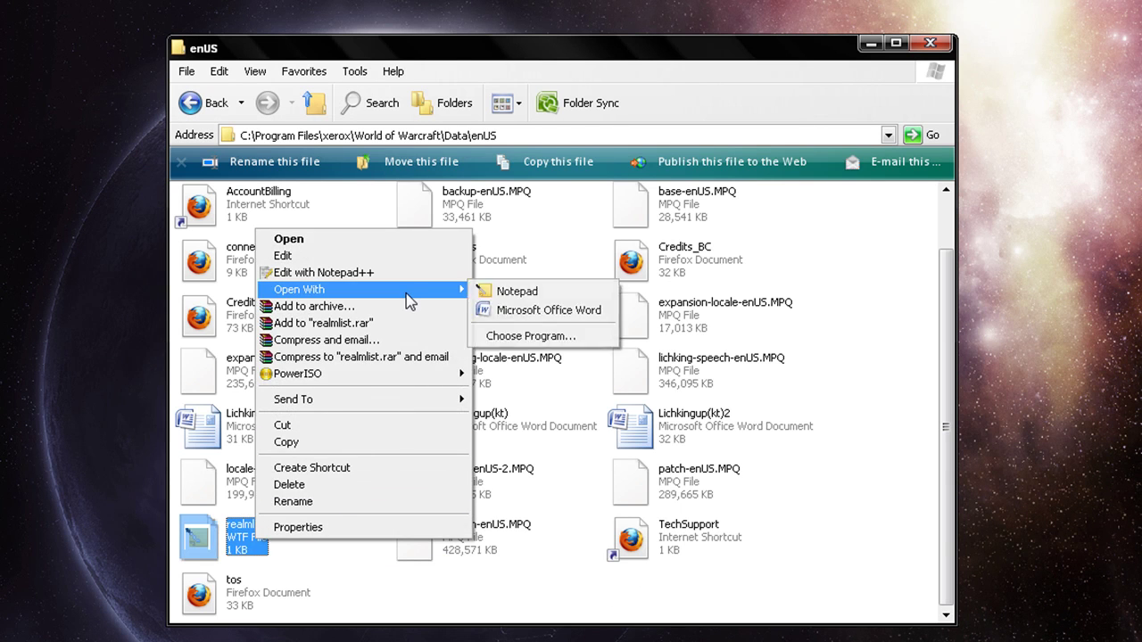
click(534, 335)
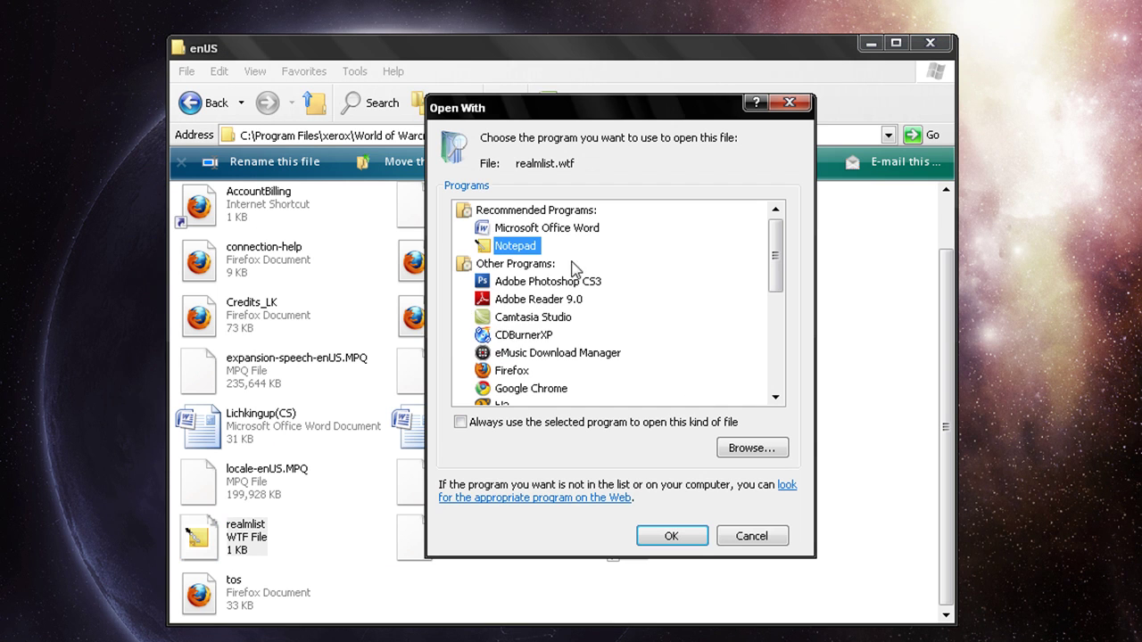
scroll(562, 276, down, 5)
scroll(499, 246, up, 3)
scroll(499, 246, up, 2)
click(671, 535)
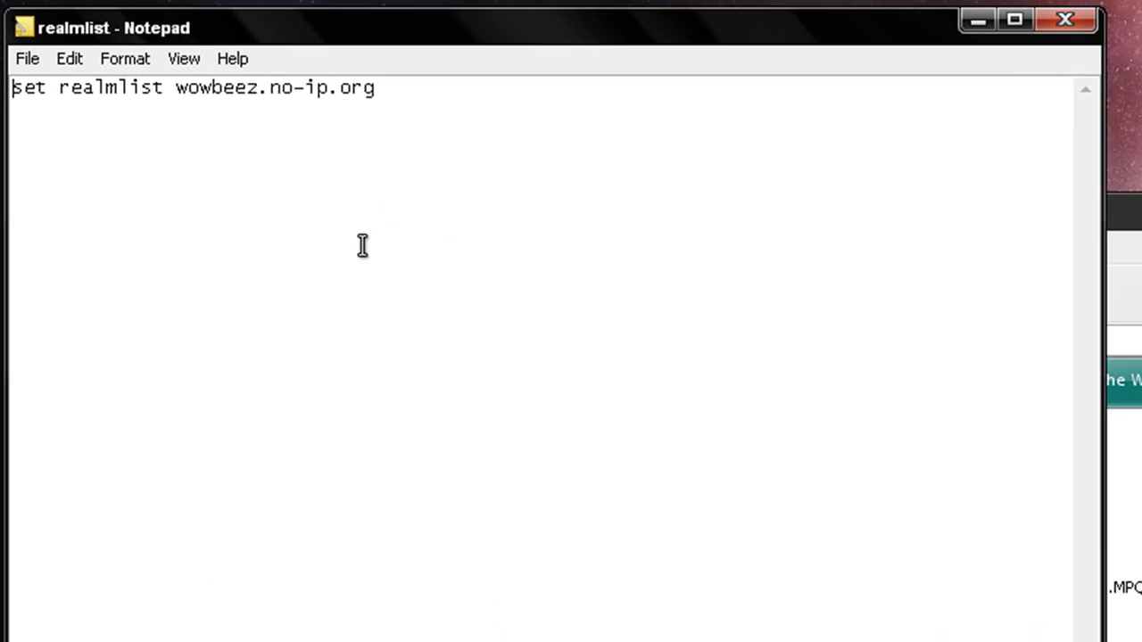
Replace the address after 'set realmlist' with wowbeez.no-ip.org and close Notepad.
drag(402, 218, 377, 169)
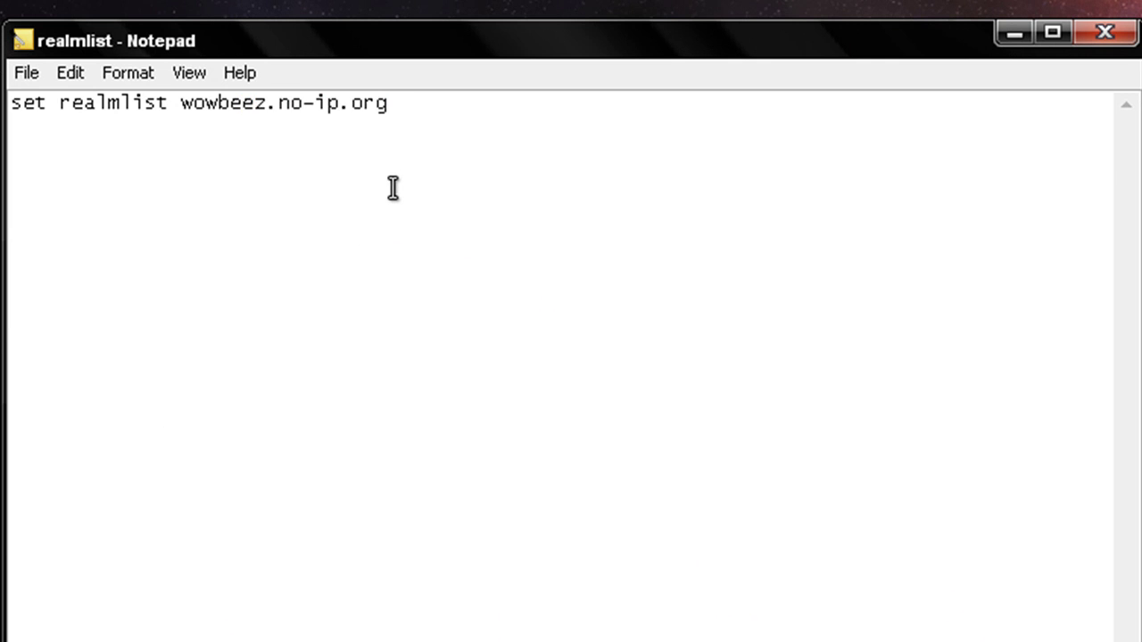
drag(443, 229, 185, 114)
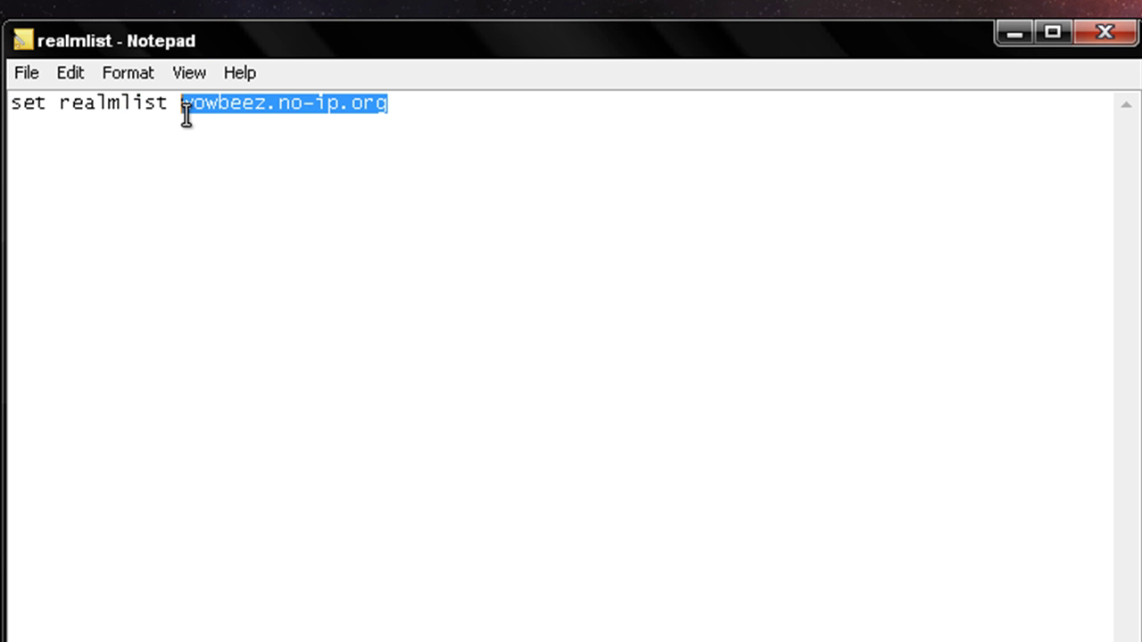
key(Delete)
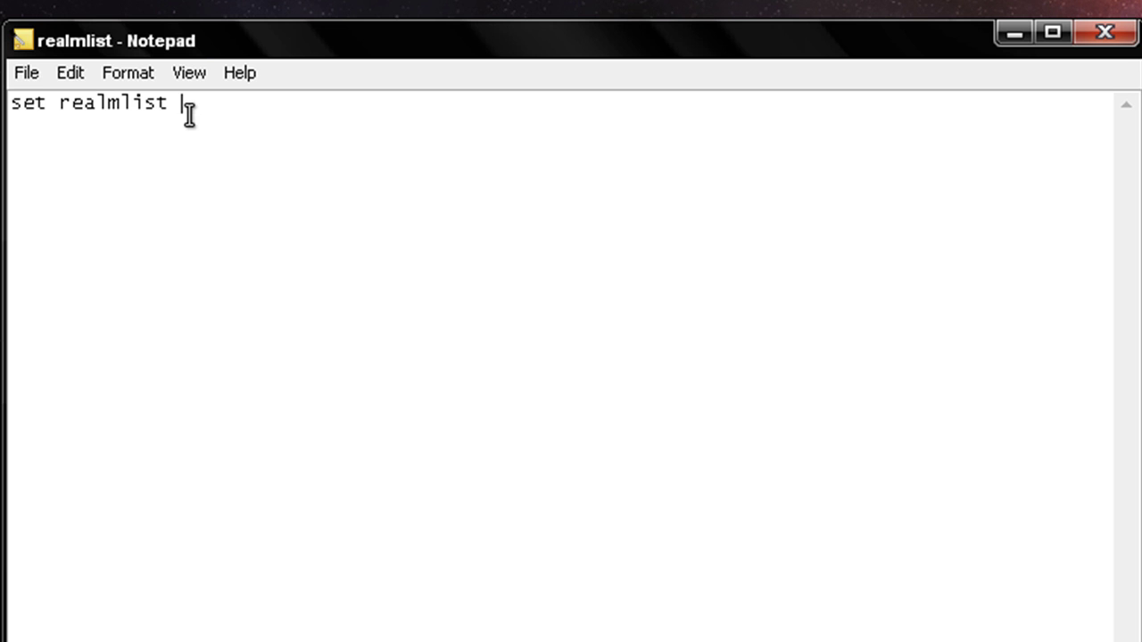
text(wowbeez.no-ip.org)
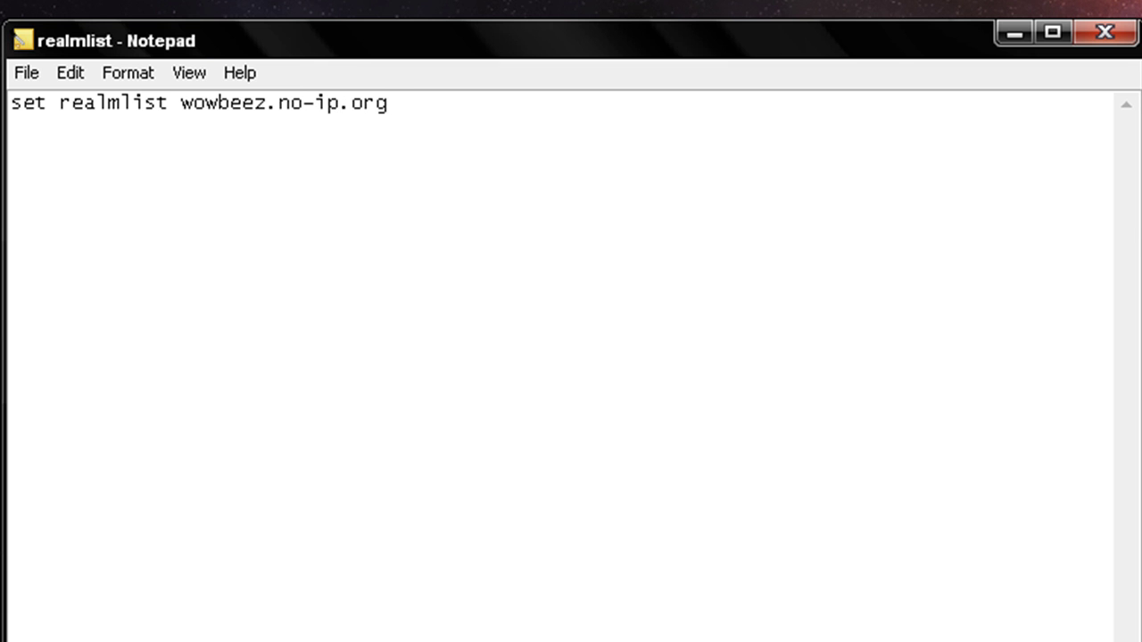
click(1105, 32)
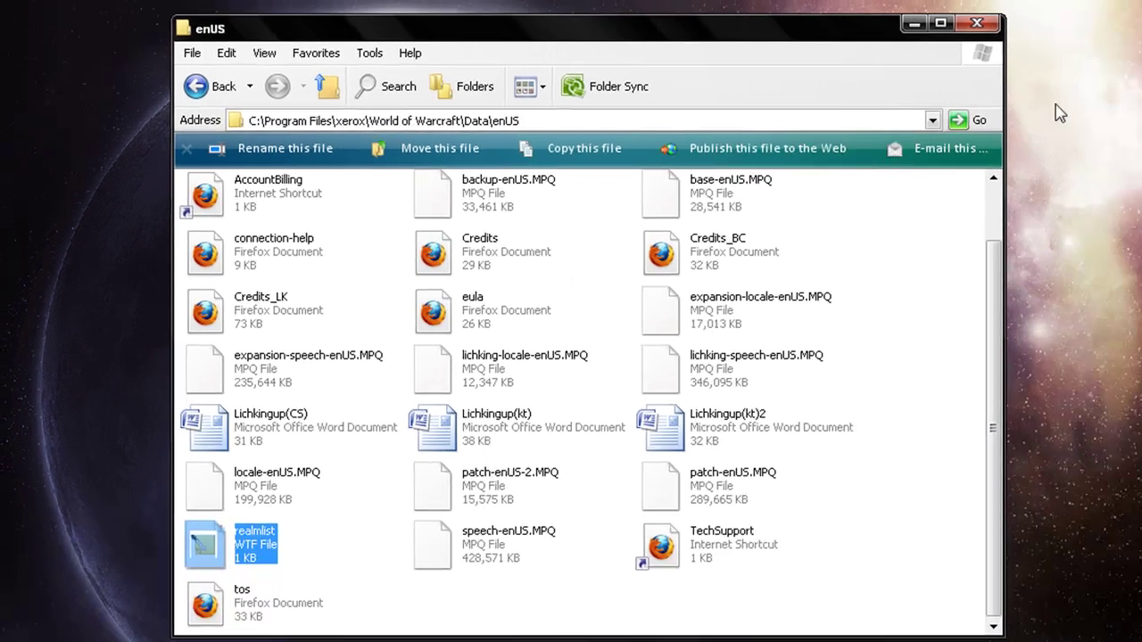
click(946, 265)
Go back up to the World of Warcraft folder and look over its files.
scroll(939, 273, up, 2)
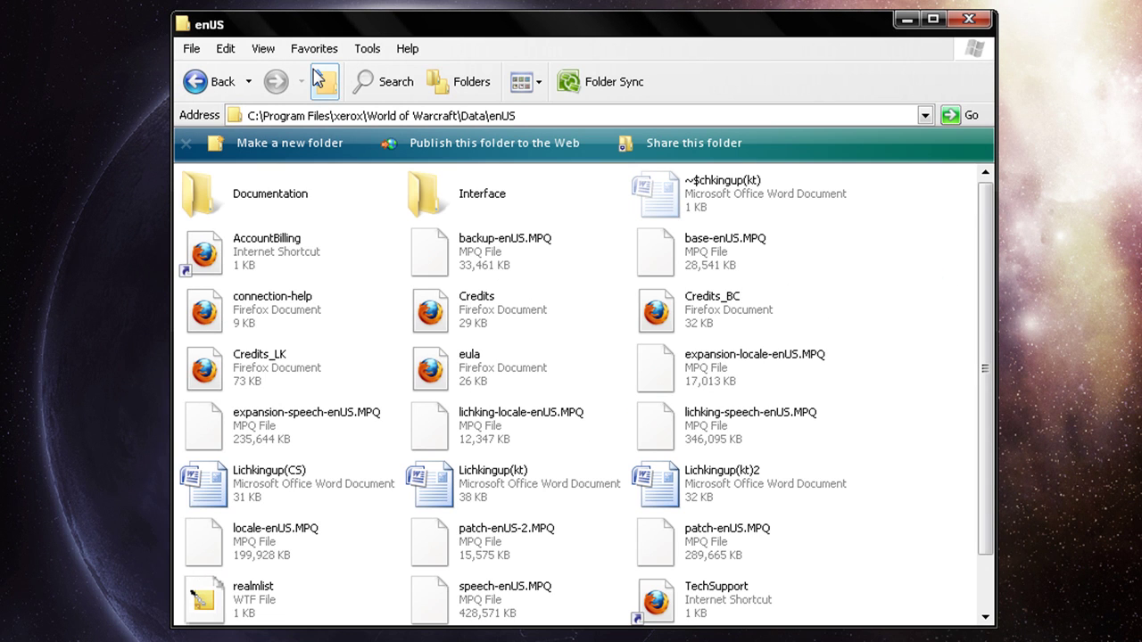
click(323, 81)
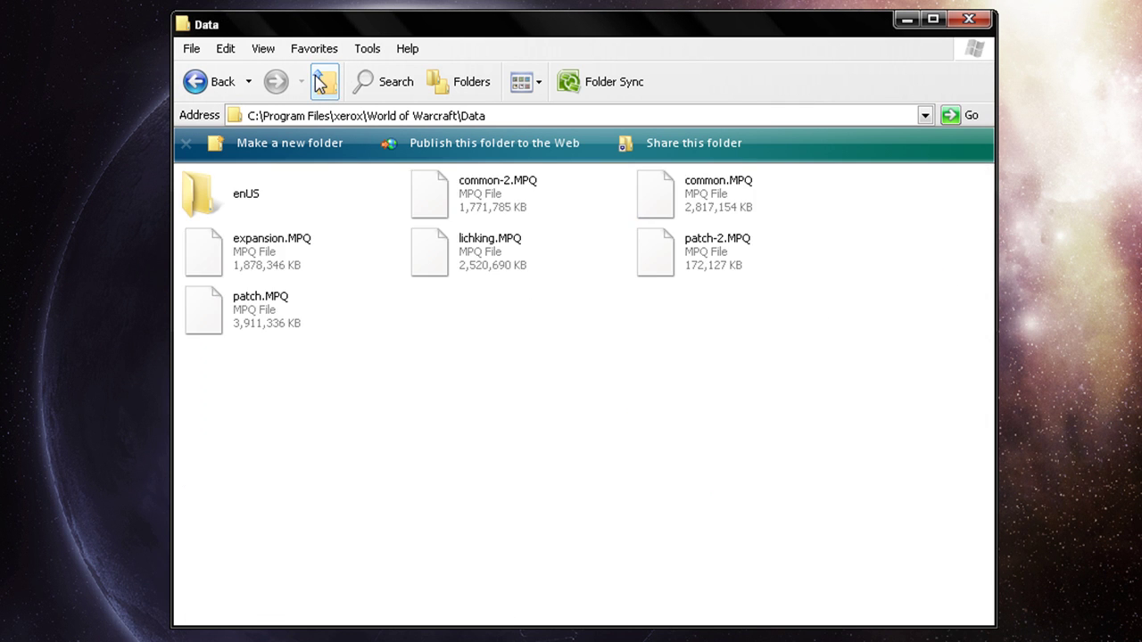
click(323, 81)
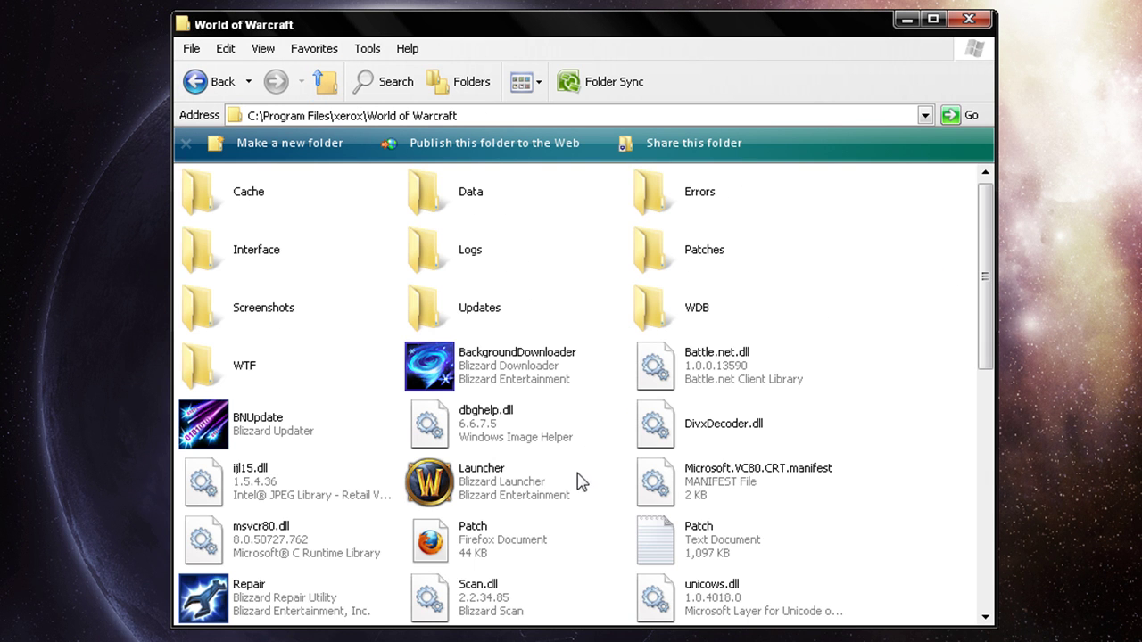
mouse_move(489, 486)
mouse_move(533, 446)
mouse_move(488, 543)
click(527, 473)
click(589, 448)
scroll(493, 419, down, 3)
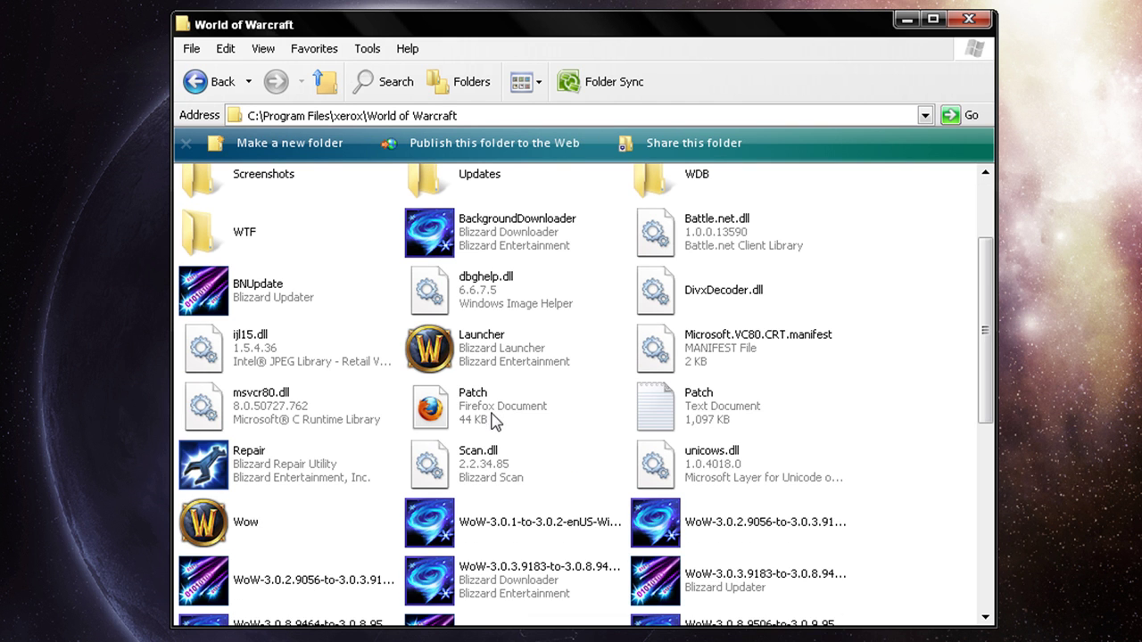
Create a shortcut to the Wow executable and drag it onto the desktop.
click(285, 540)
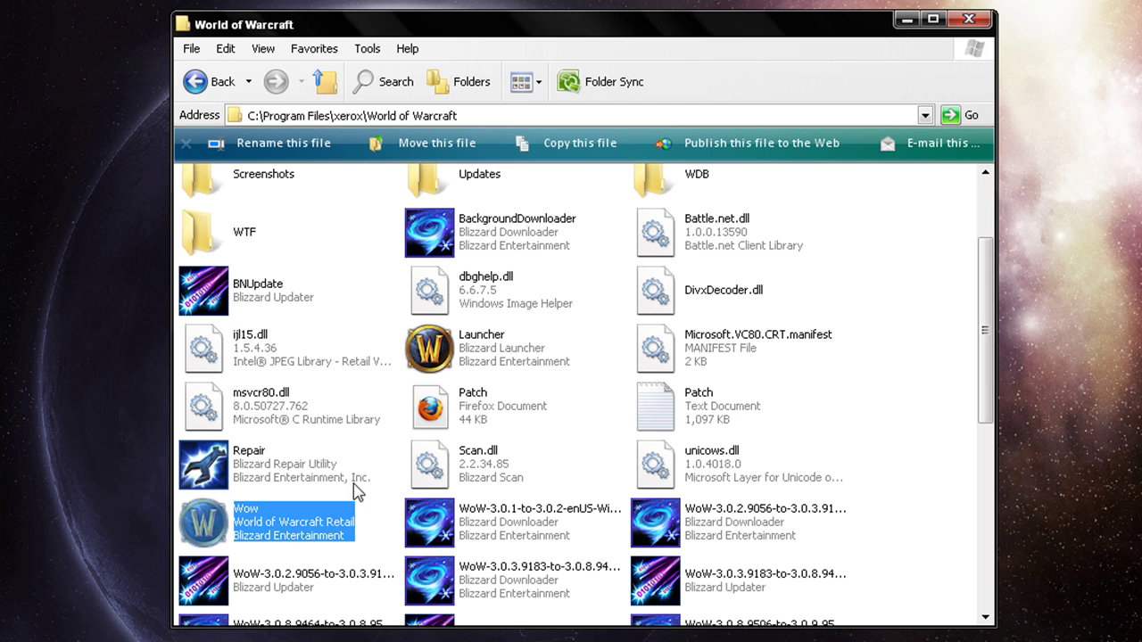
mouse_move(312, 530)
right_click(295, 527)
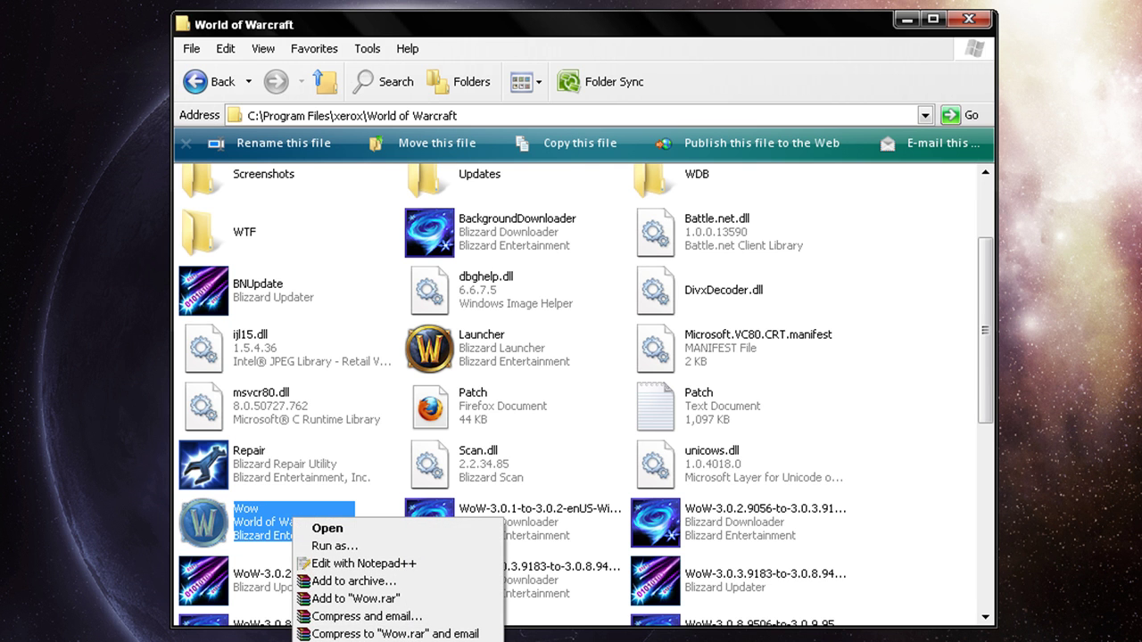
click(339, 640)
drag(509, 607, 512, 1)
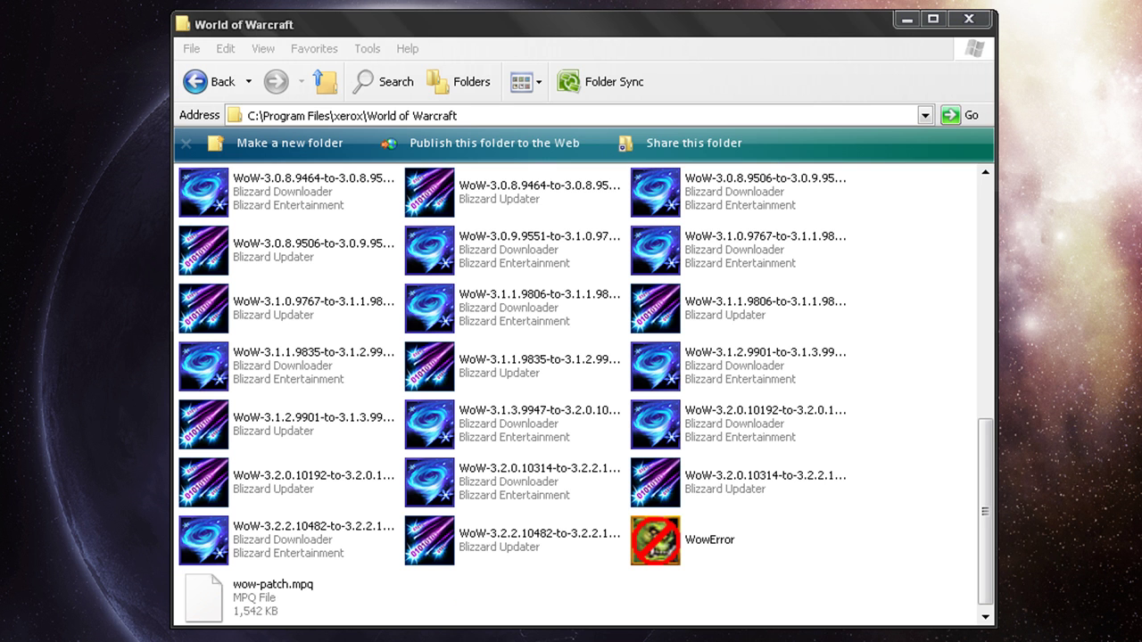
click(726, 304)
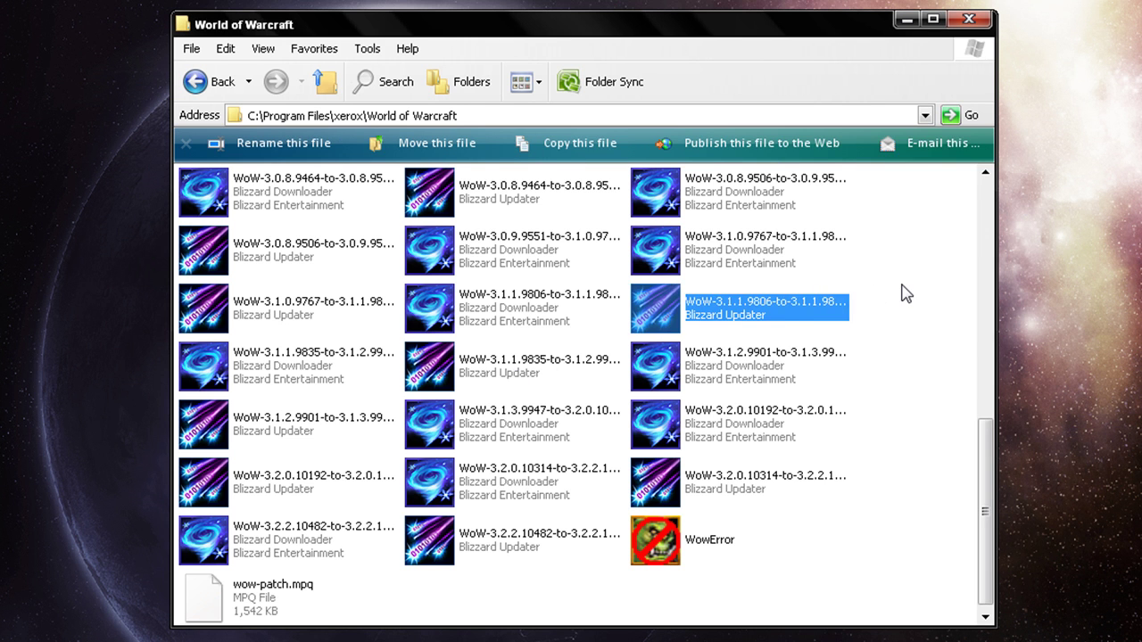
click(901, 290)
scroll(900, 290, up, 5)
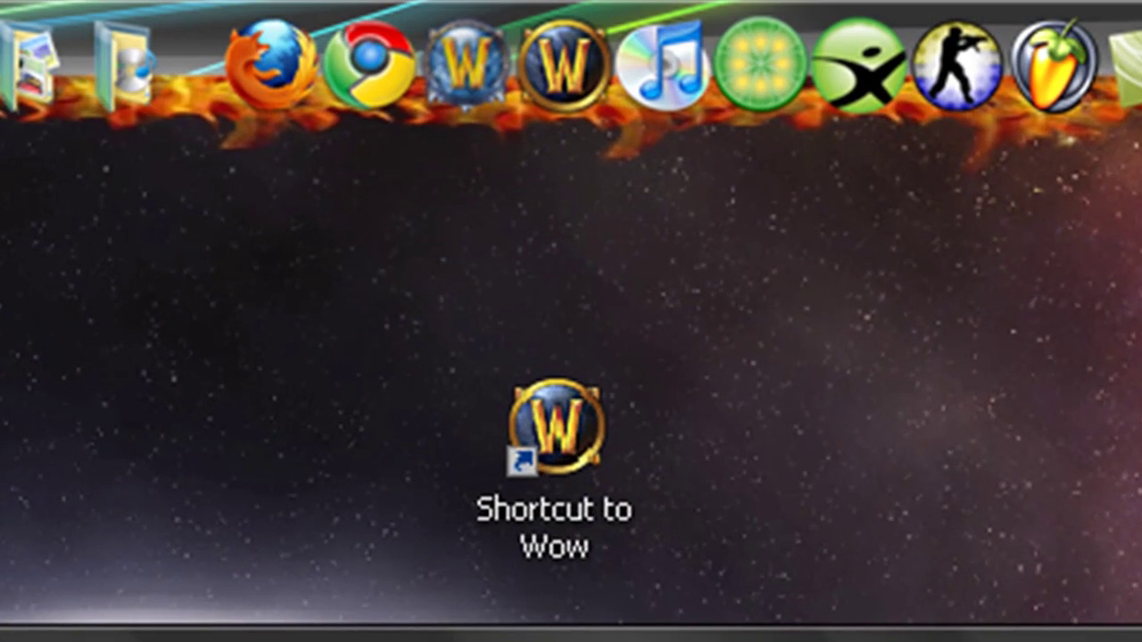
Launch World of Warcraft from the Shortcut to Wow desktop icon.
click(553, 512)
double_click(552, 512)
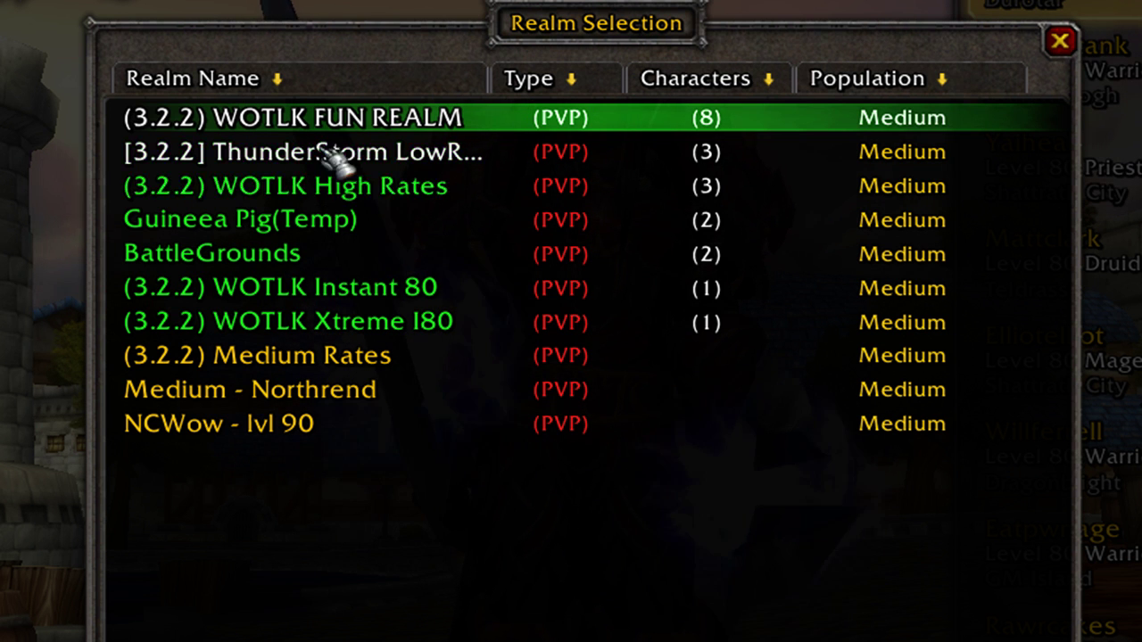
Join the (3.2.2) WOTLK FUN REALM and enter the world with the level 80 rogue.
double_click(319, 125)
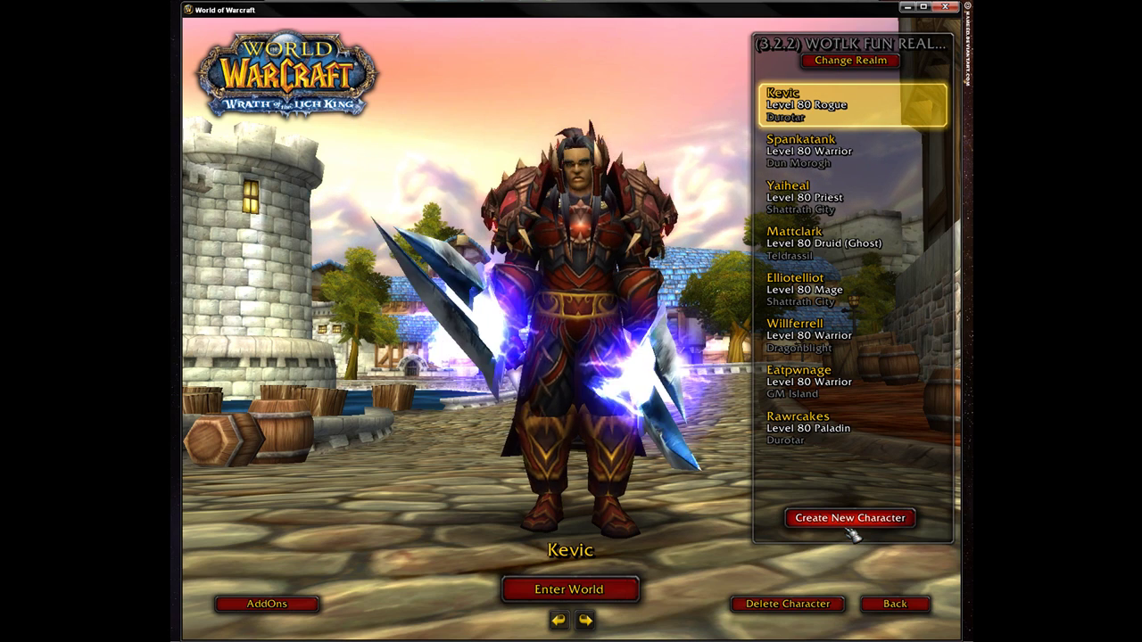
key(Return)
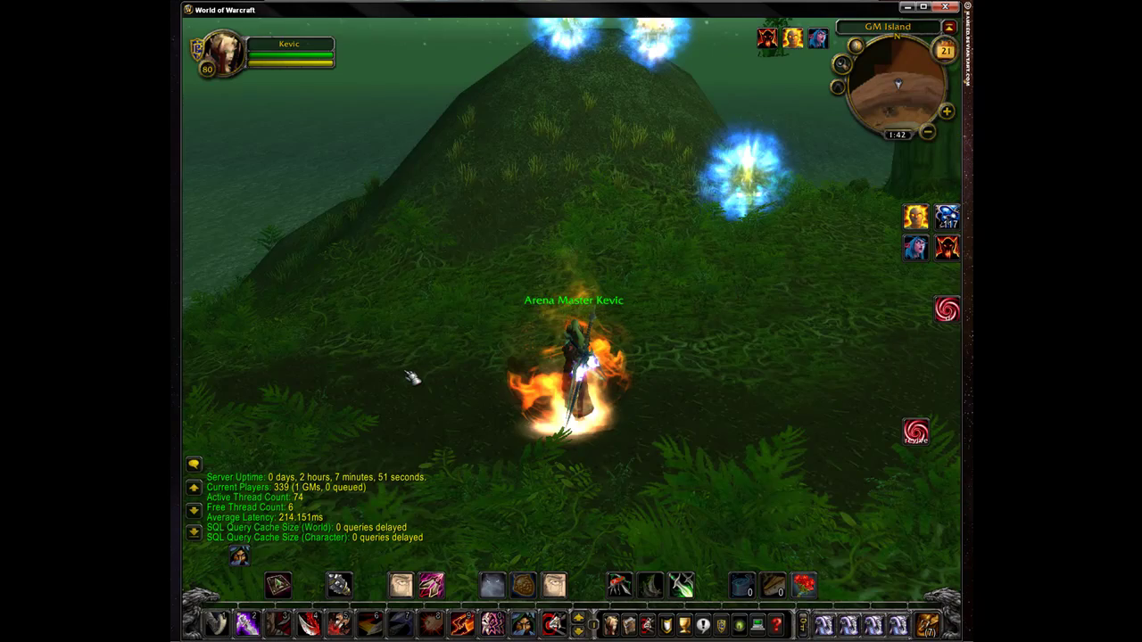